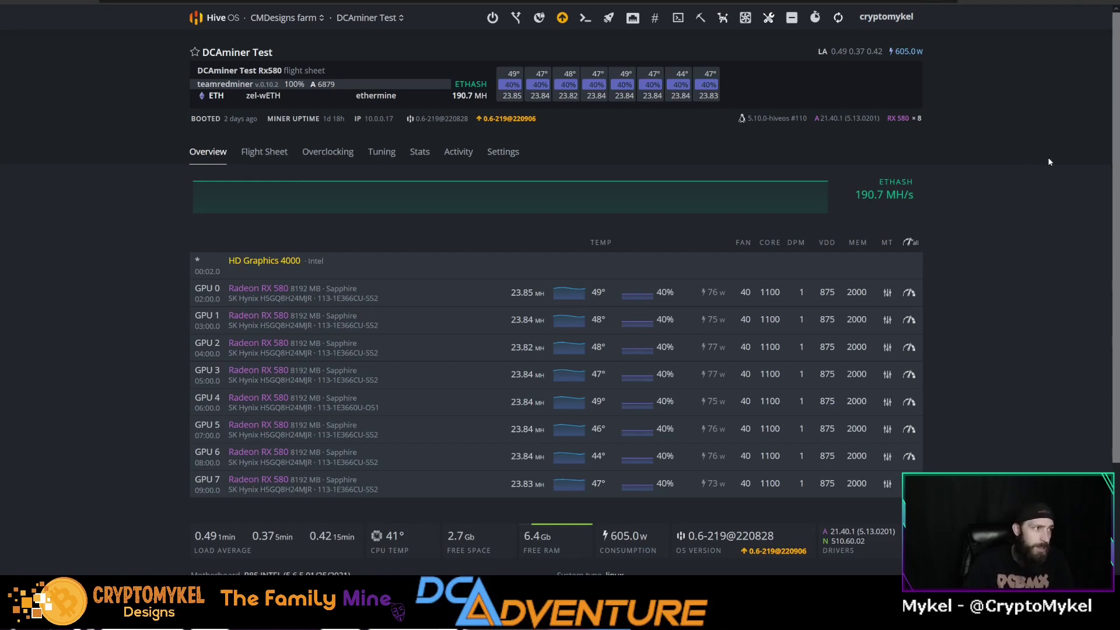
Switch to the Ethermine site, read the notice about the end of Ethereum PoW mining, and dismiss it.
key("ctrl+Tab")
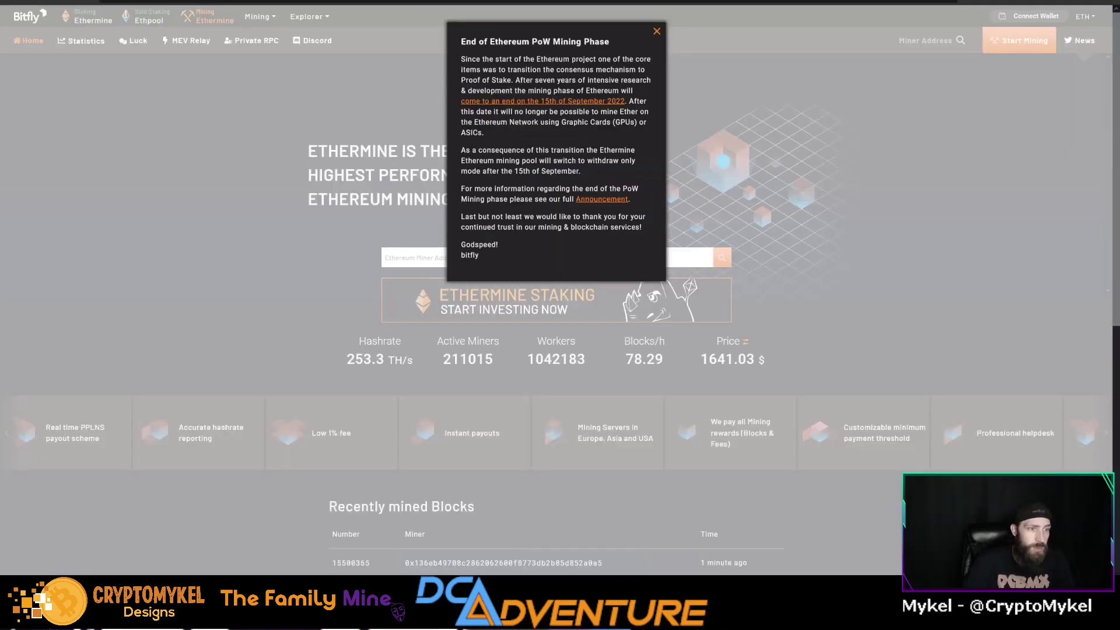
left_click_drag(518, 171, 531, 171)
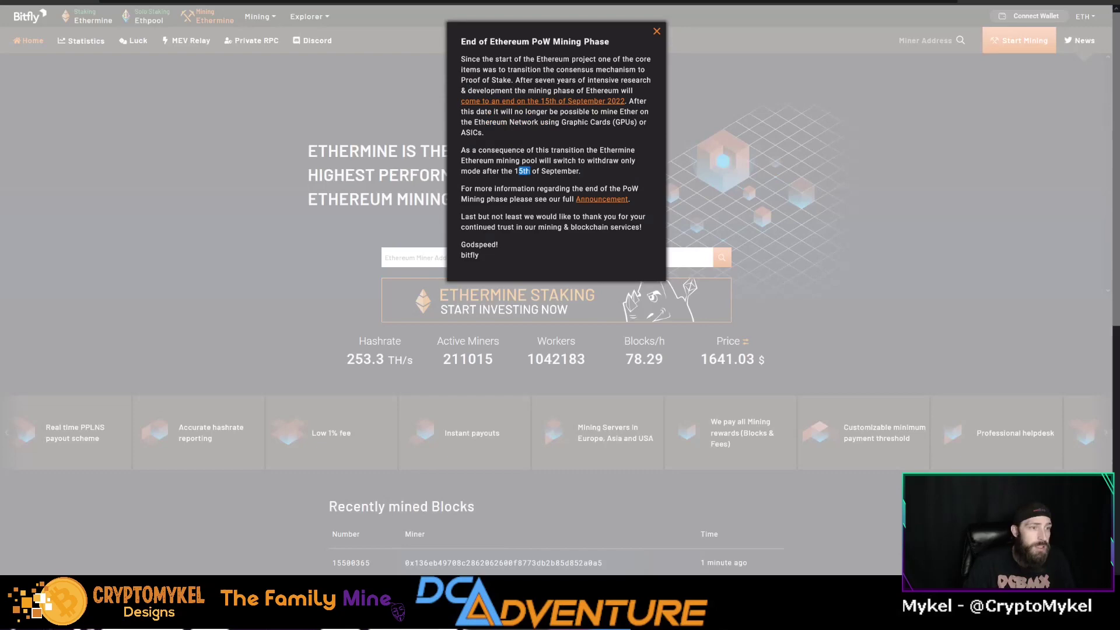
left_click(249, 81)
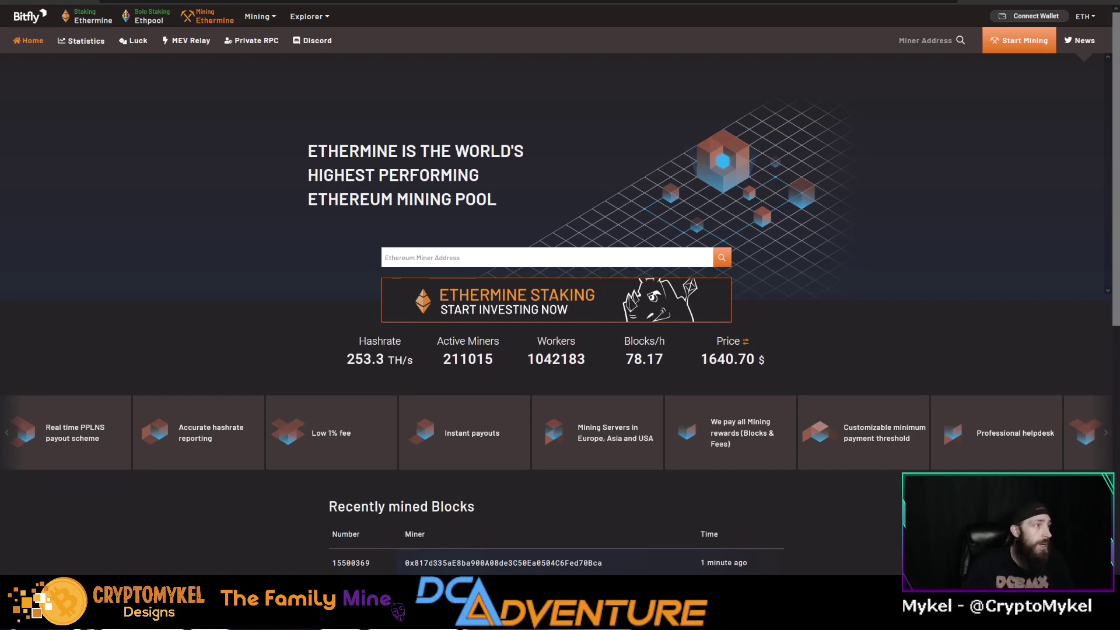
Switch to WhatToMine, set the electricity cost to 0.08 $/kWh, and recalculate profitability for the eight RX 580 cards.
key("ctrl+Tab")
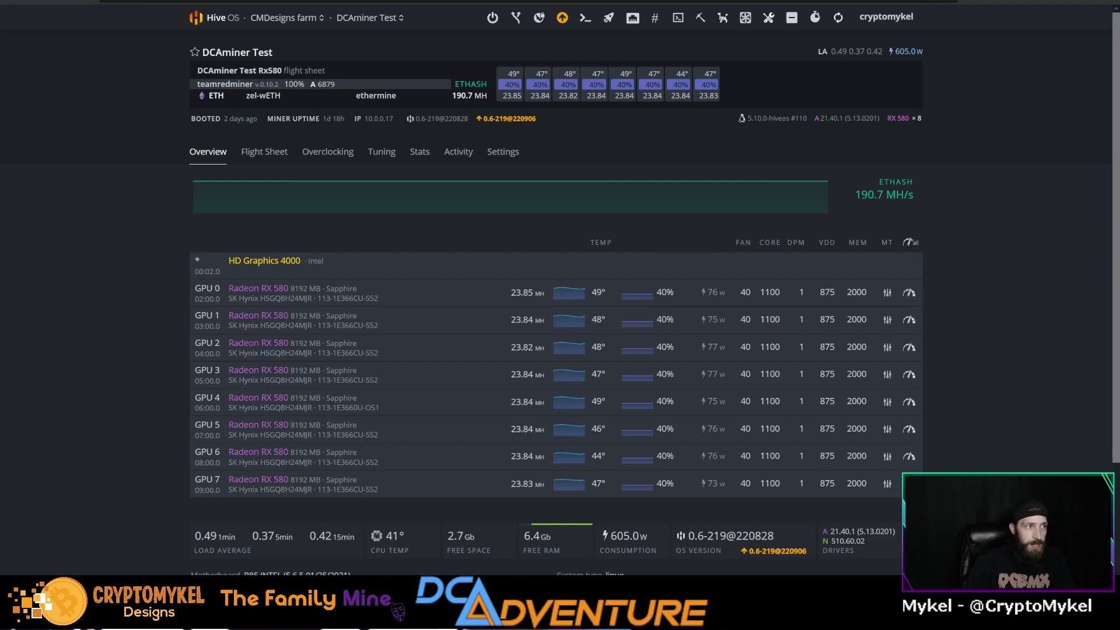
key("ctrl+Tab")
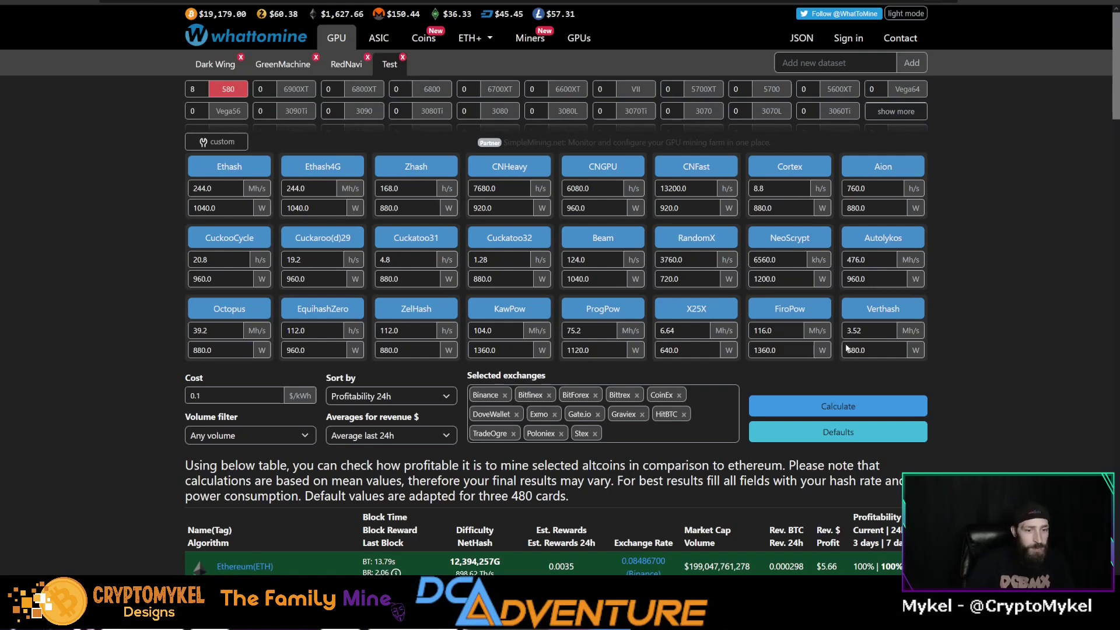
left_click(871, 396)
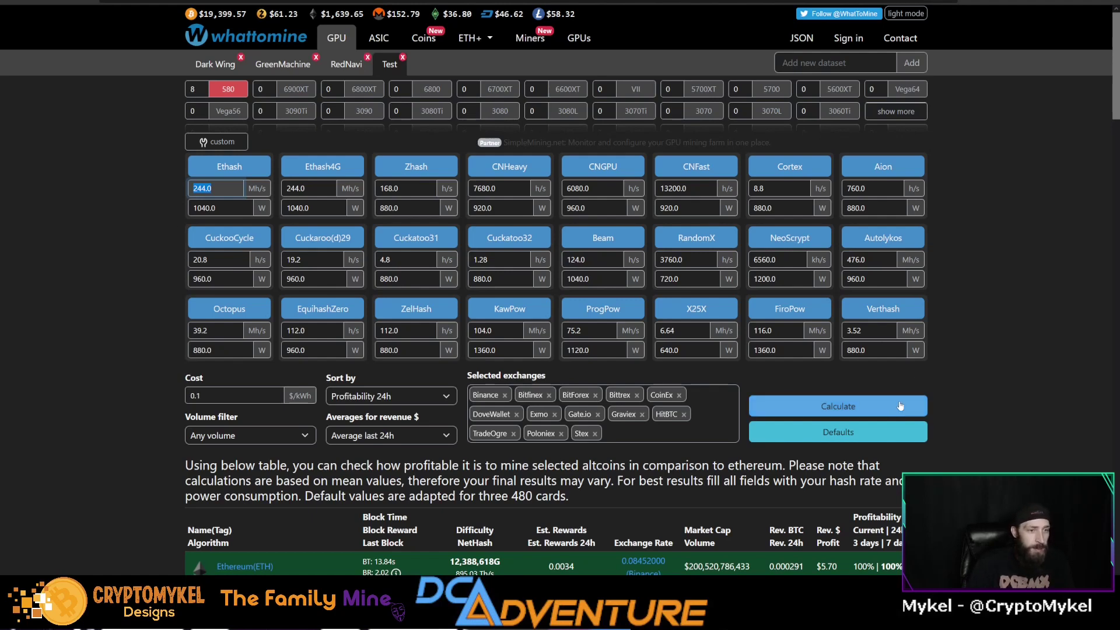
left_click(233, 395)
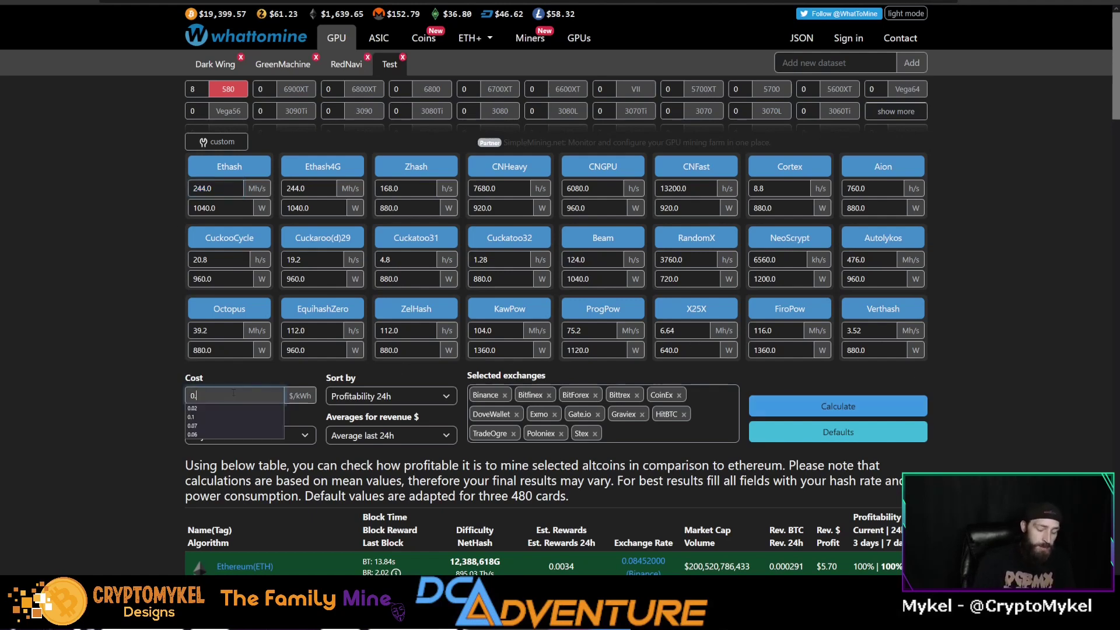
key("BackSpace")
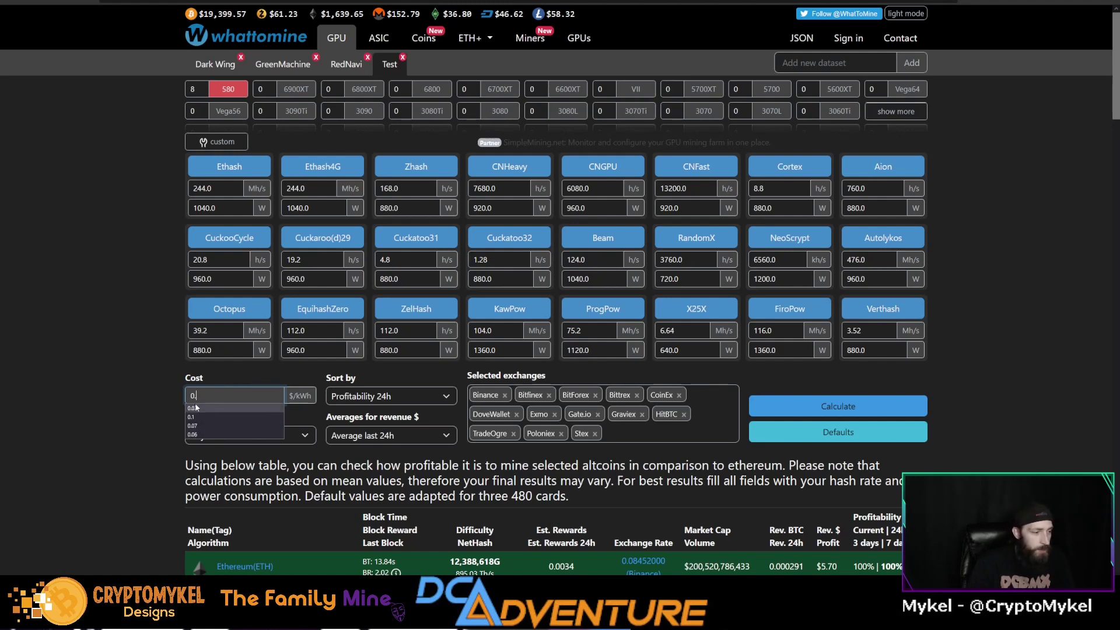
type("08")
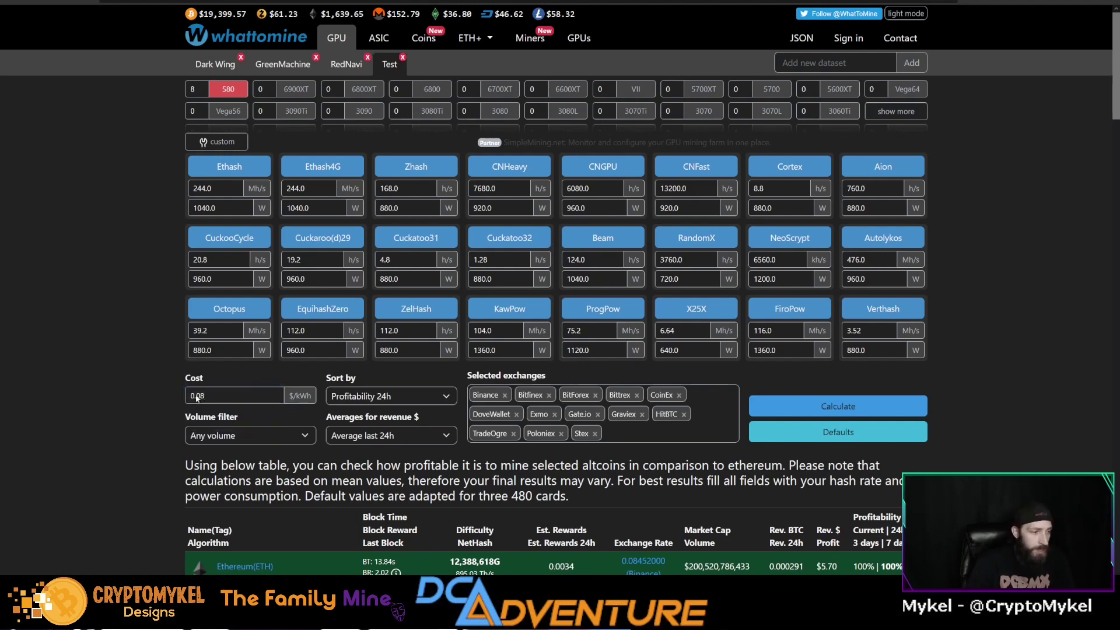
left_click(913, 402)
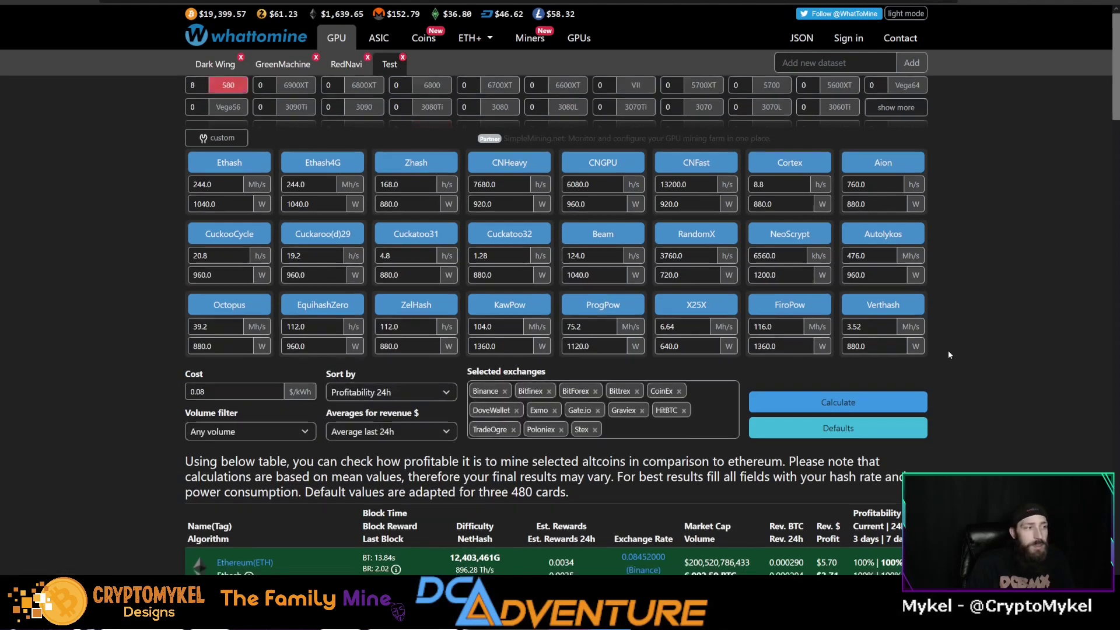
Examine the daily revenue and profit of Ethereum and Ravencoin in the profitability table.
scroll(947, 350, "down", 3)
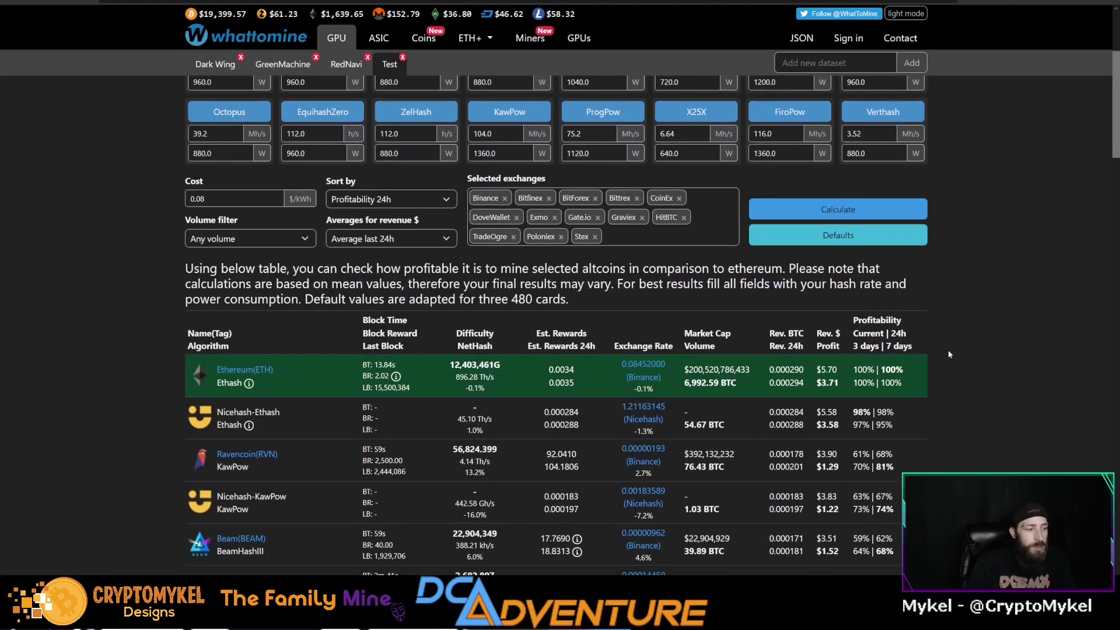
double_click(833, 369)
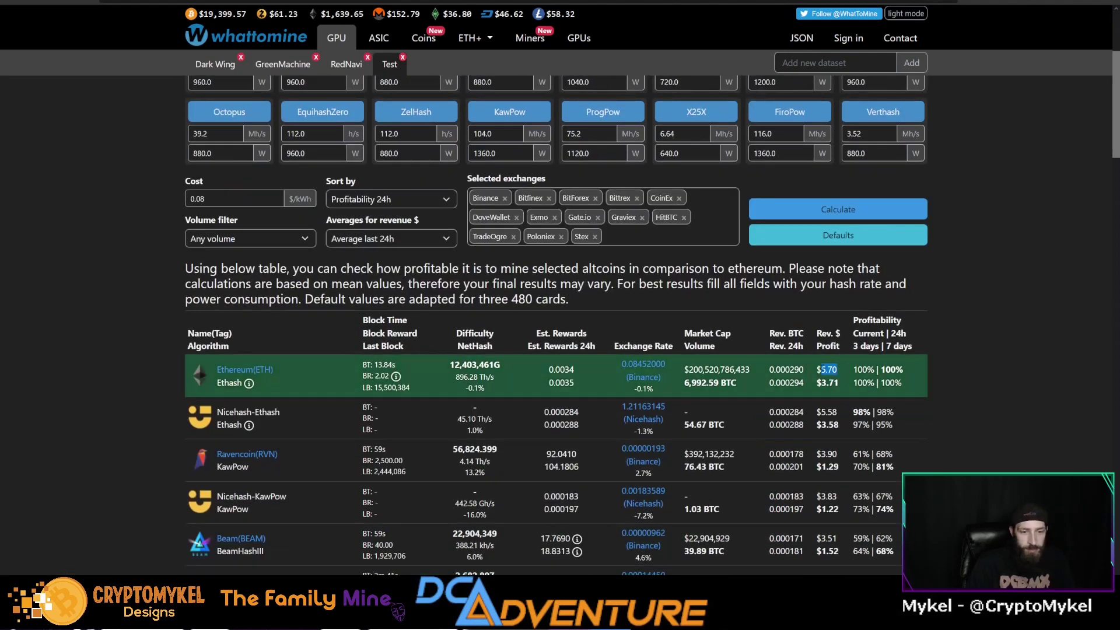
left_click(1029, 334)
scroll(1030, 333, "down", 1)
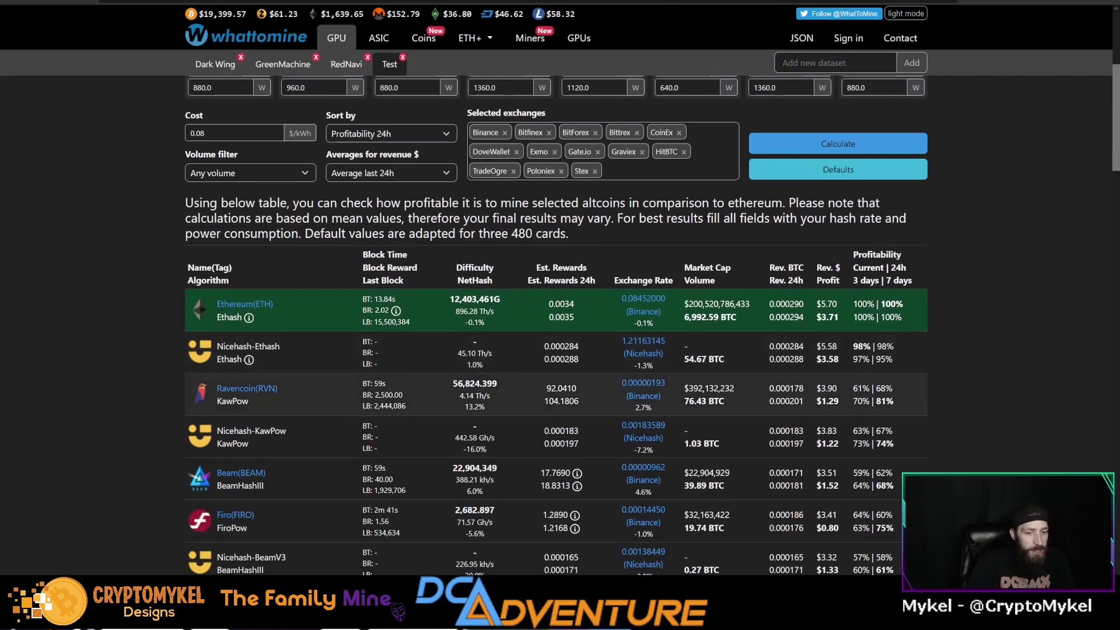
double_click(828, 388)
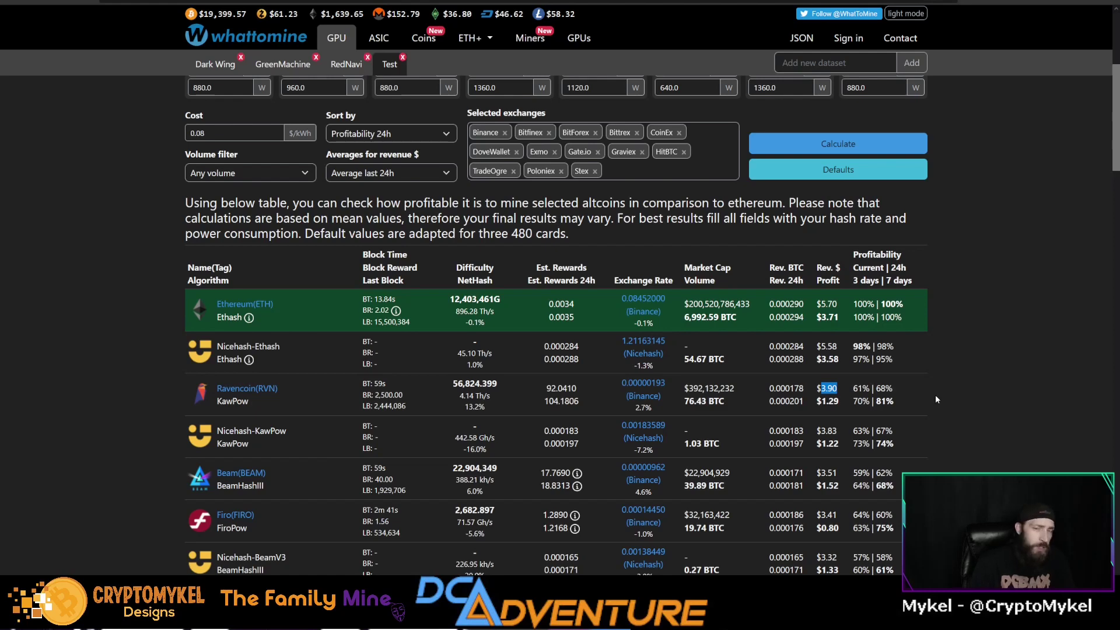
scroll(914, 383, "down", 1)
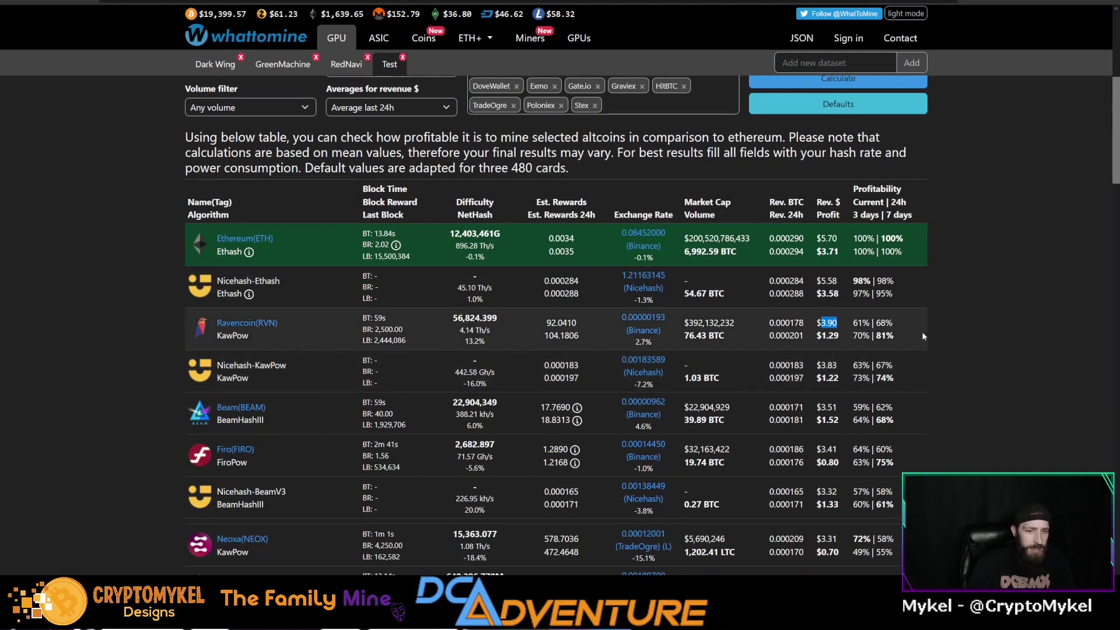
left_click(906, 324)
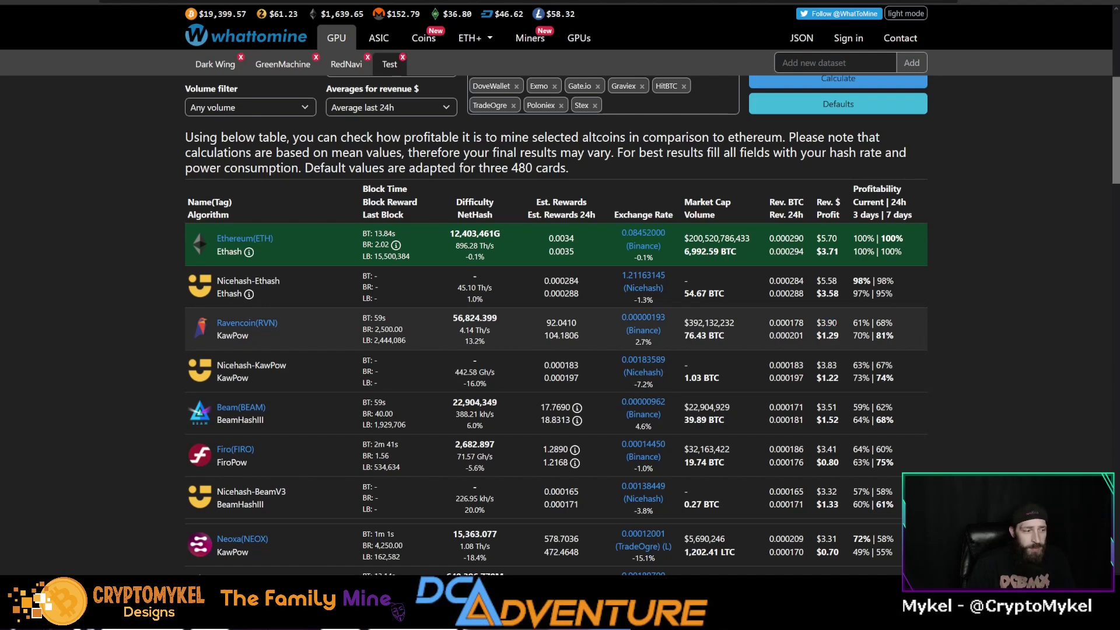
Look through the lower-ranked coins, including Ergo and Flux, and check the daily revenue of Conceal (CCX).
scroll(441, 466, "down", 2)
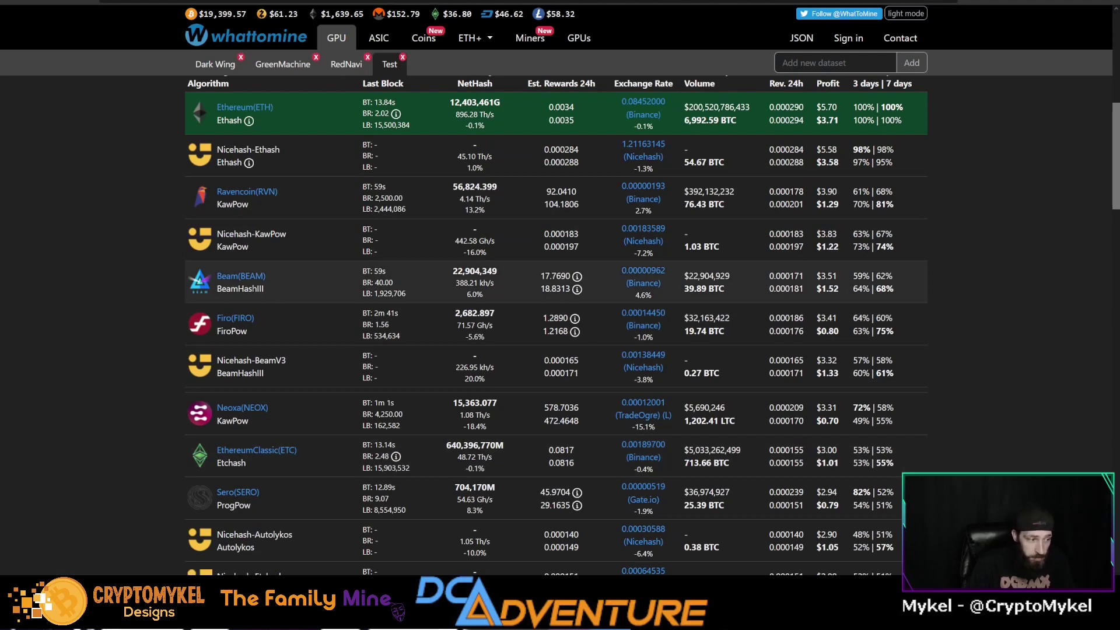
scroll(253, 292, "down", 4)
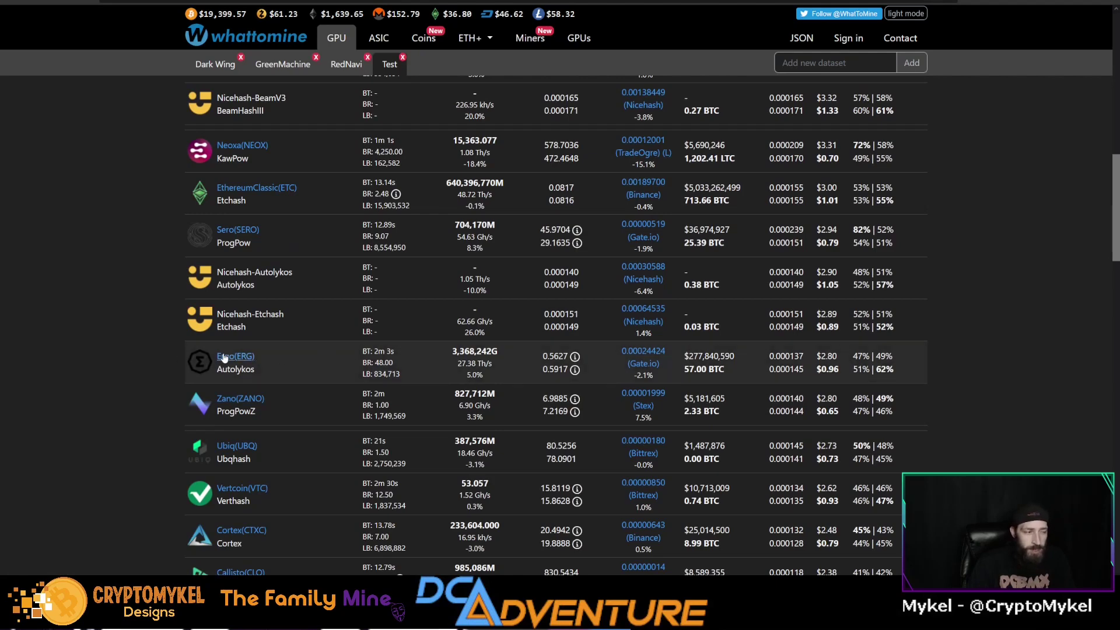
scroll(266, 359, "down", 5)
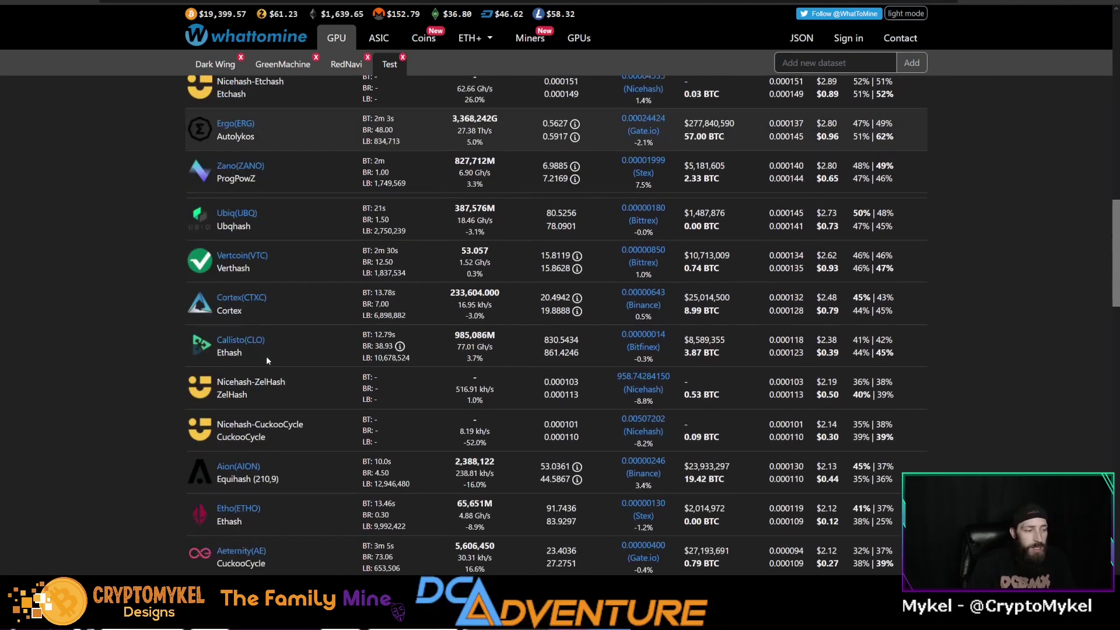
scroll(310, 434, "down", 5)
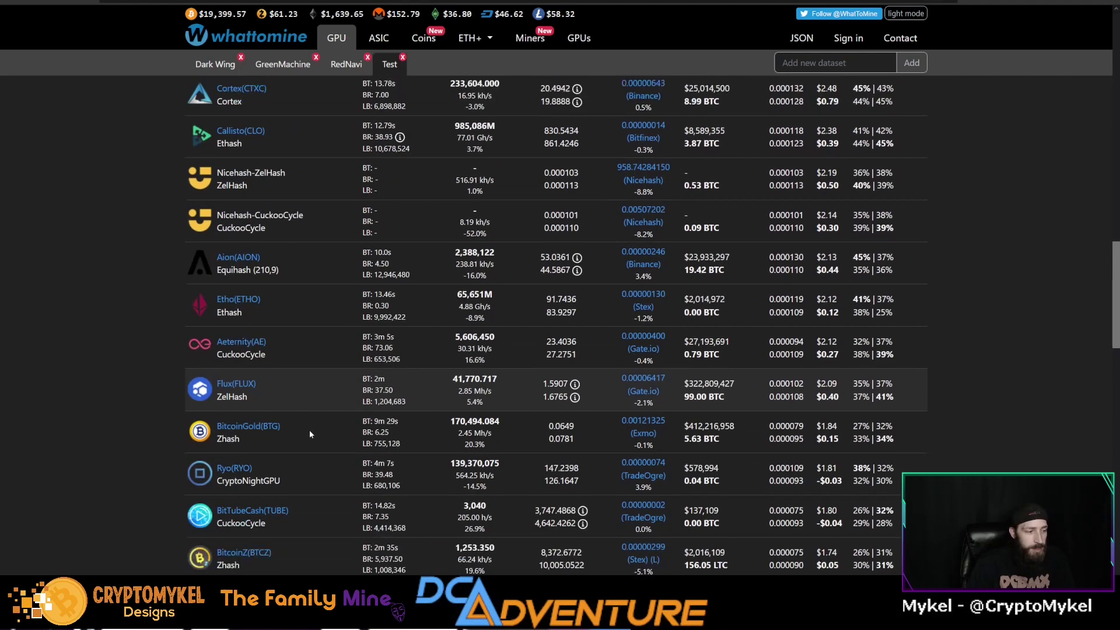
scroll(310, 434, "down", 2)
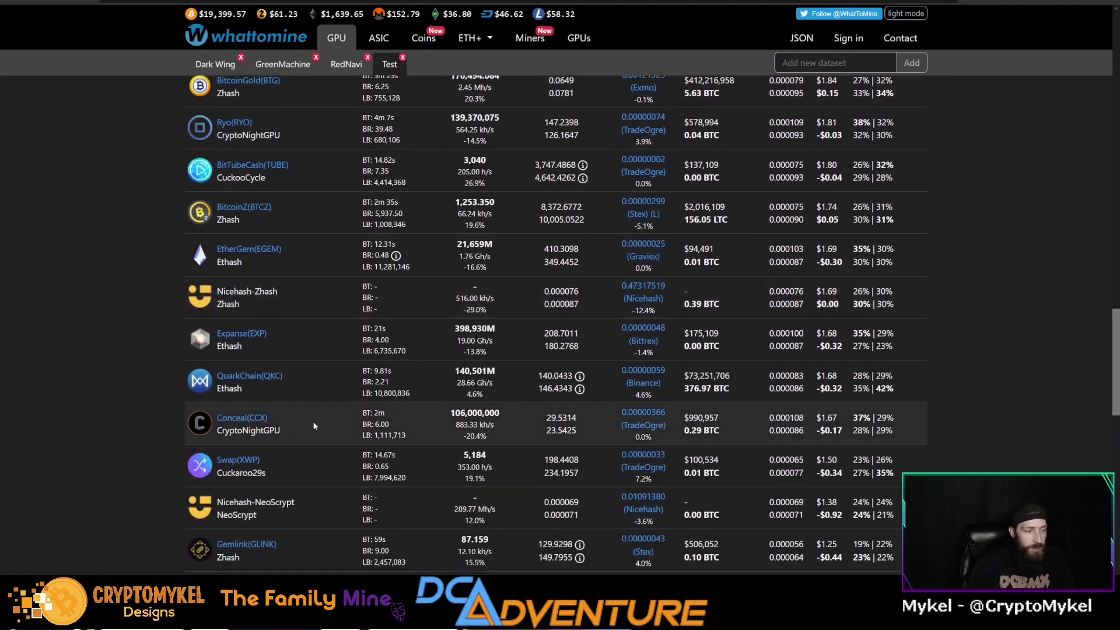
triple_click(274, 413)
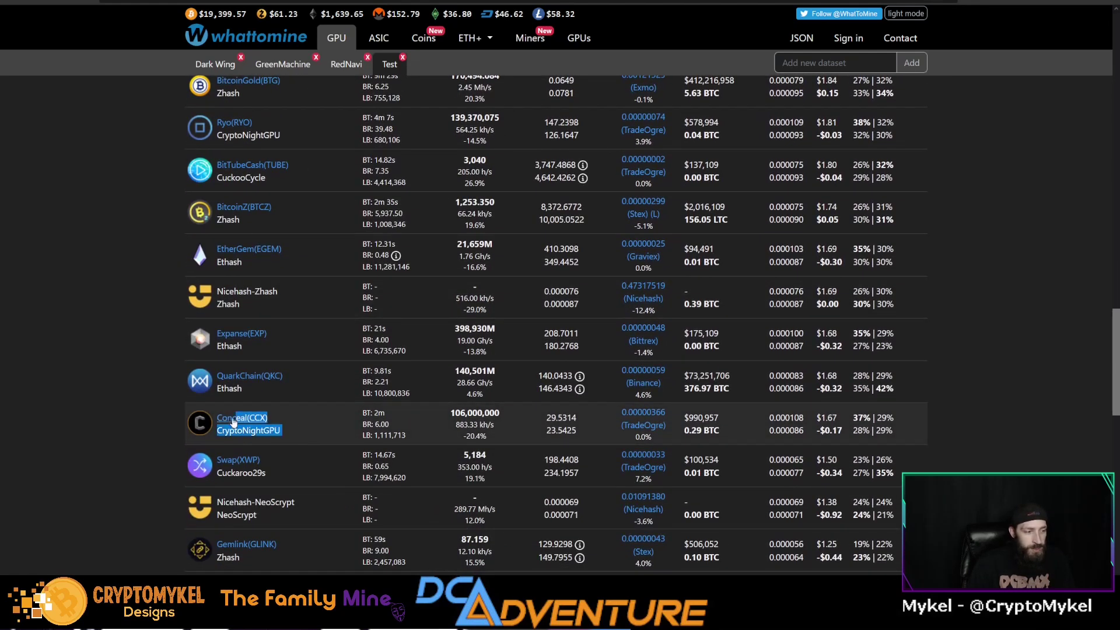
left_click(94, 399)
double_click(829, 418)
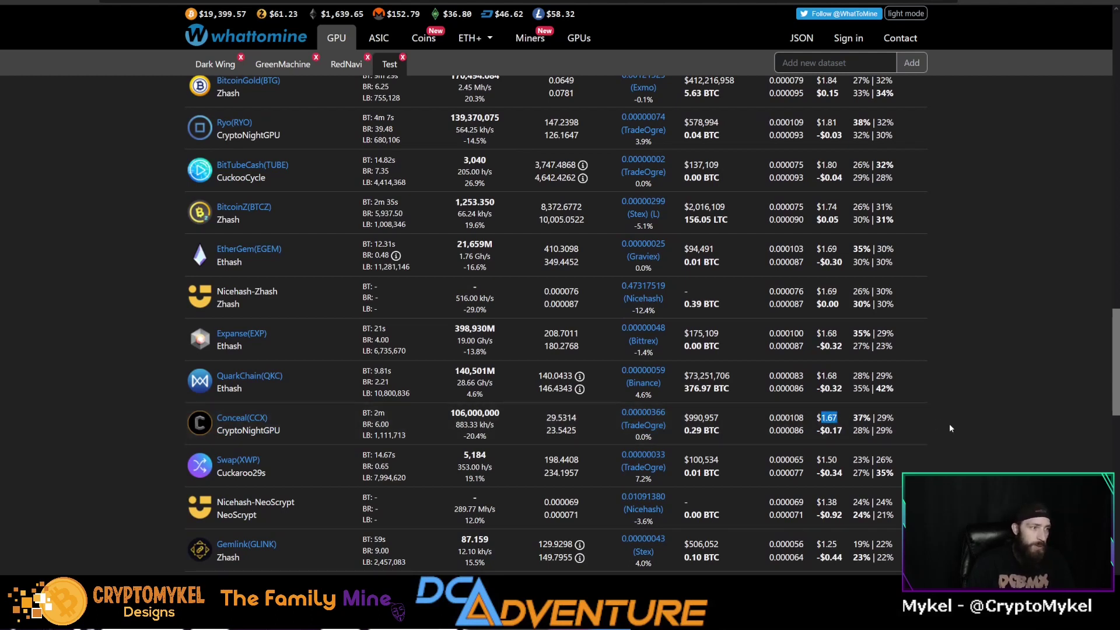
scroll(950, 428, "up", 7)
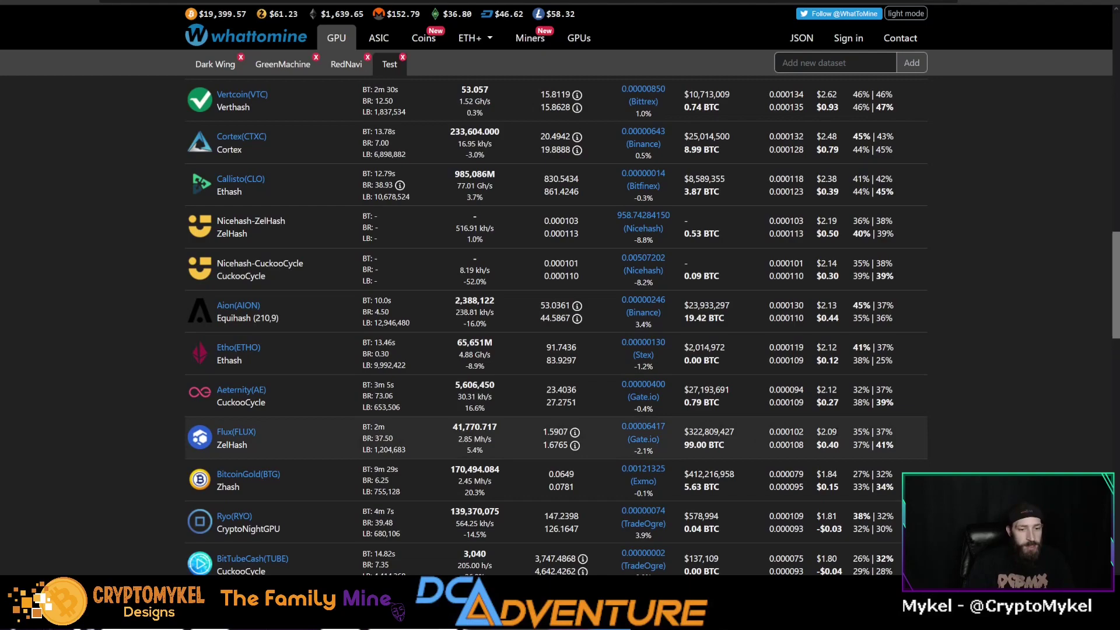
scroll(957, 416, "up", 15)
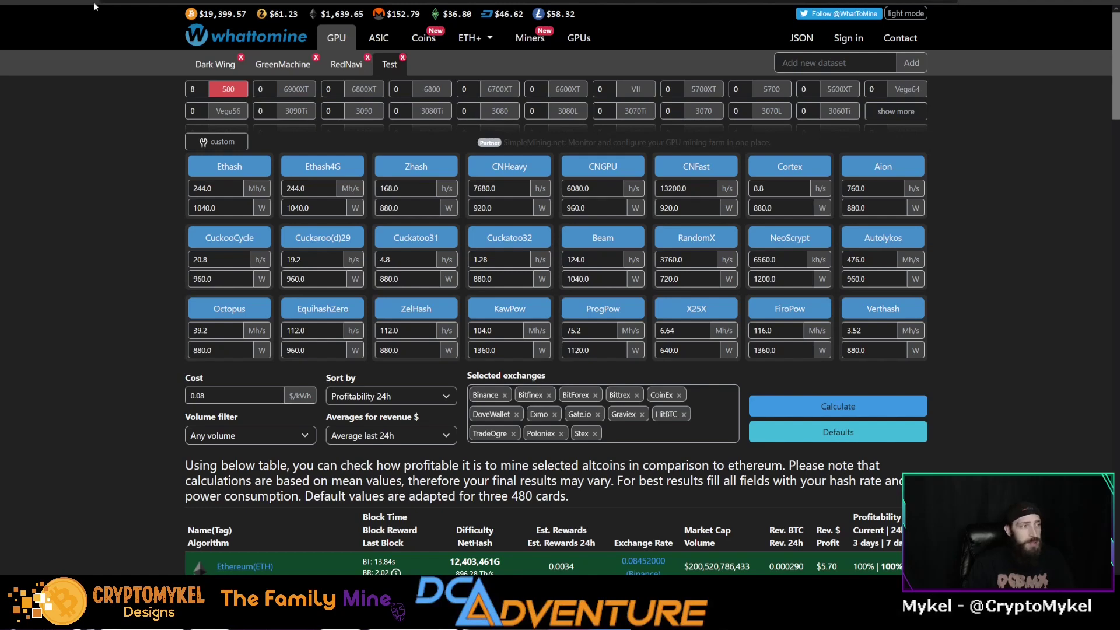
Switch to Hive OS, review the default overclocking configuration for the DCAminer Test rig's GPUs, and close it without changes.
key("ctrl+Tab")
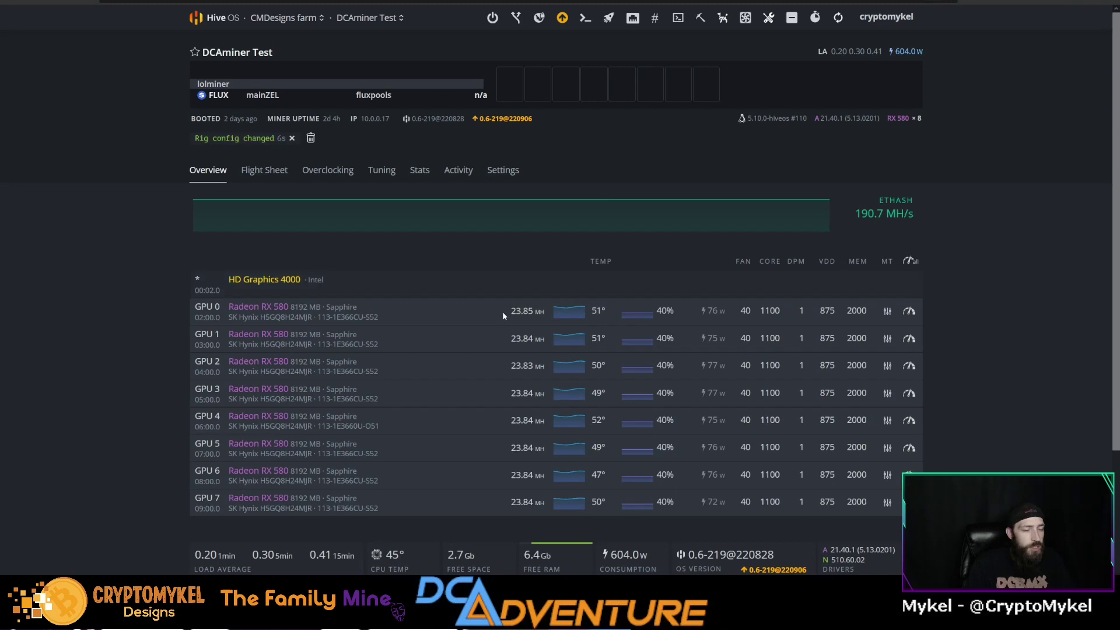
left_click(911, 262)
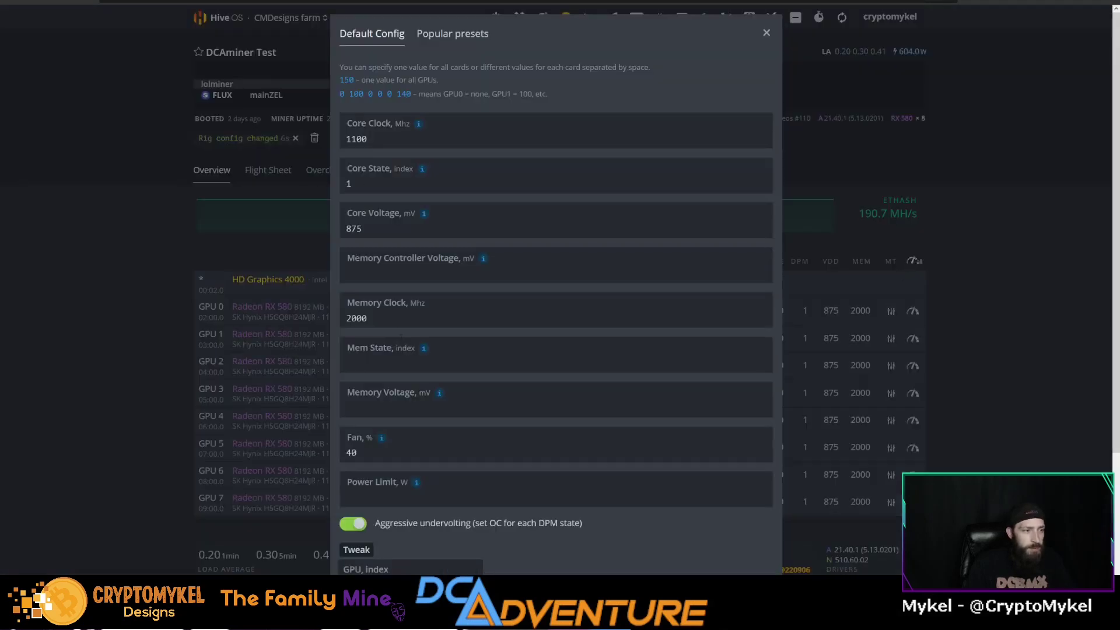
mouse_move(423, 173)
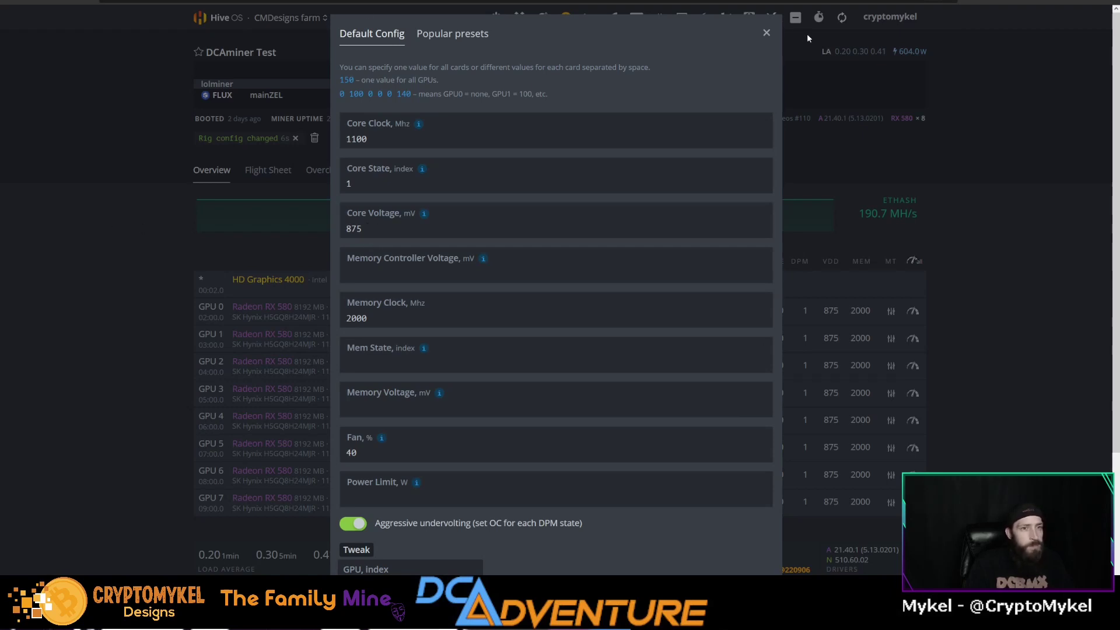
left_click(767, 34)
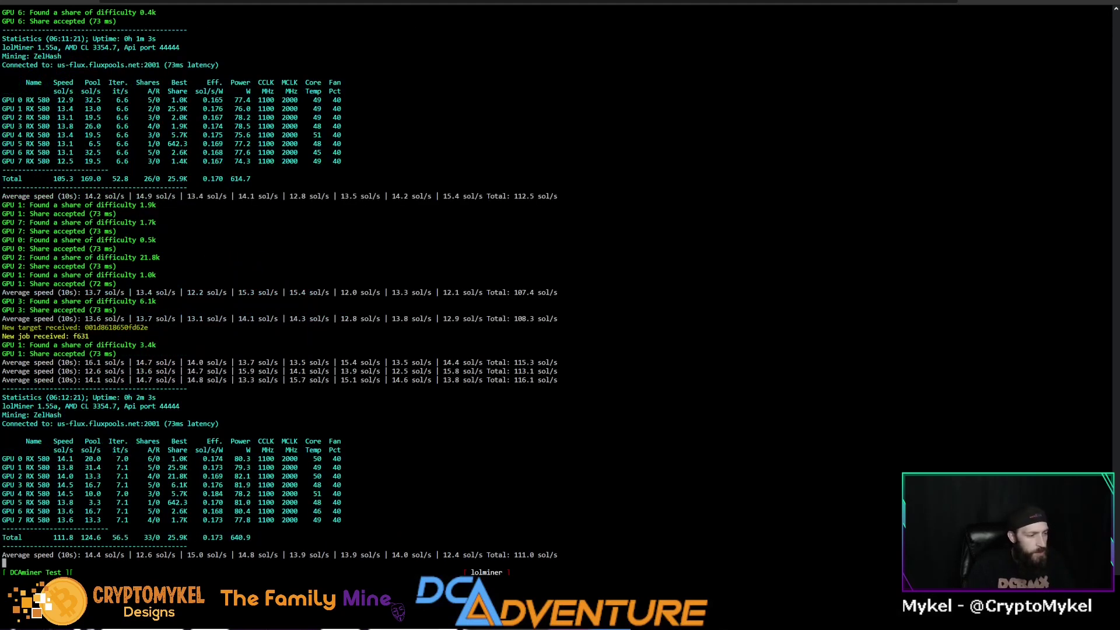
Compare the rig's FLUX mining figures in the lolMiner console and Hive OS with the ZelHash hashrate in WhatToMine.
key("alt+Tab")
key("ctrl+Tab")
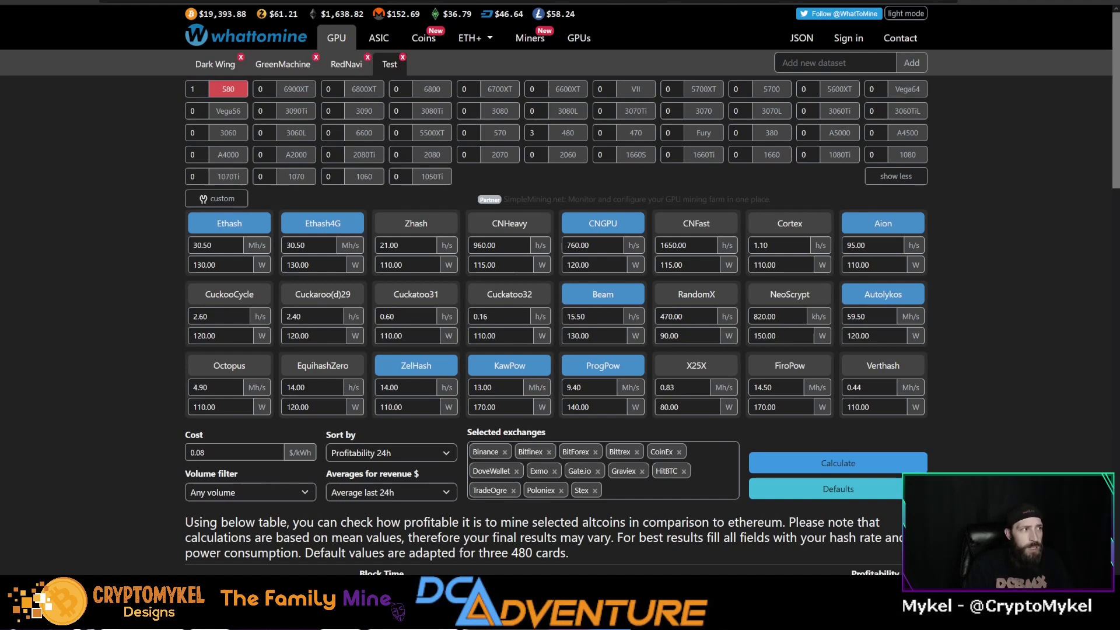
key("ctrl+Tab")
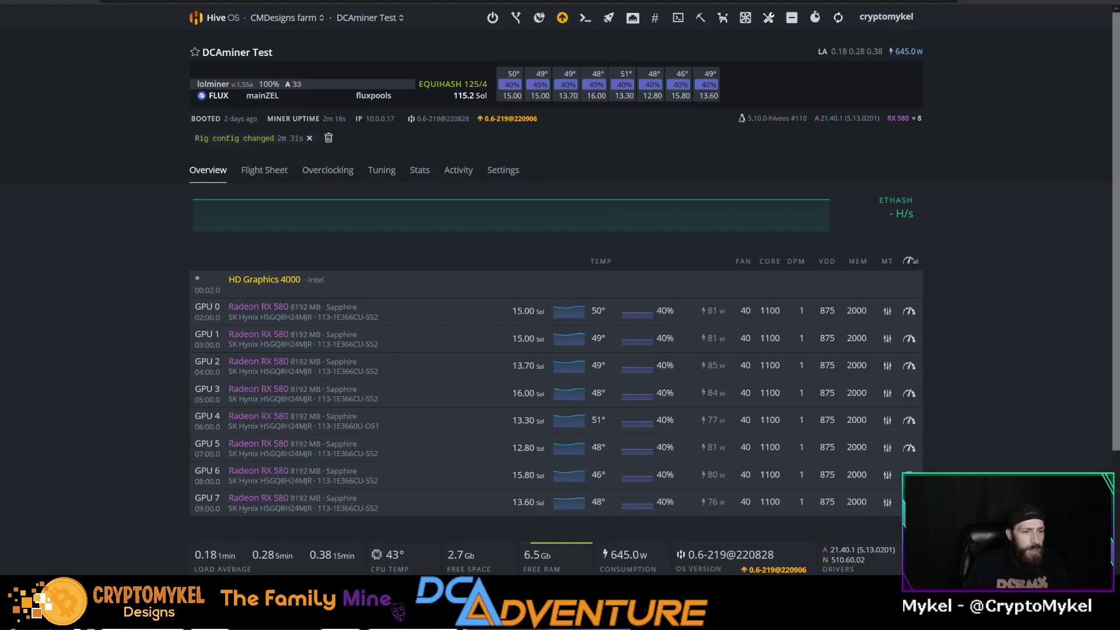
key("ctrl+Tab")
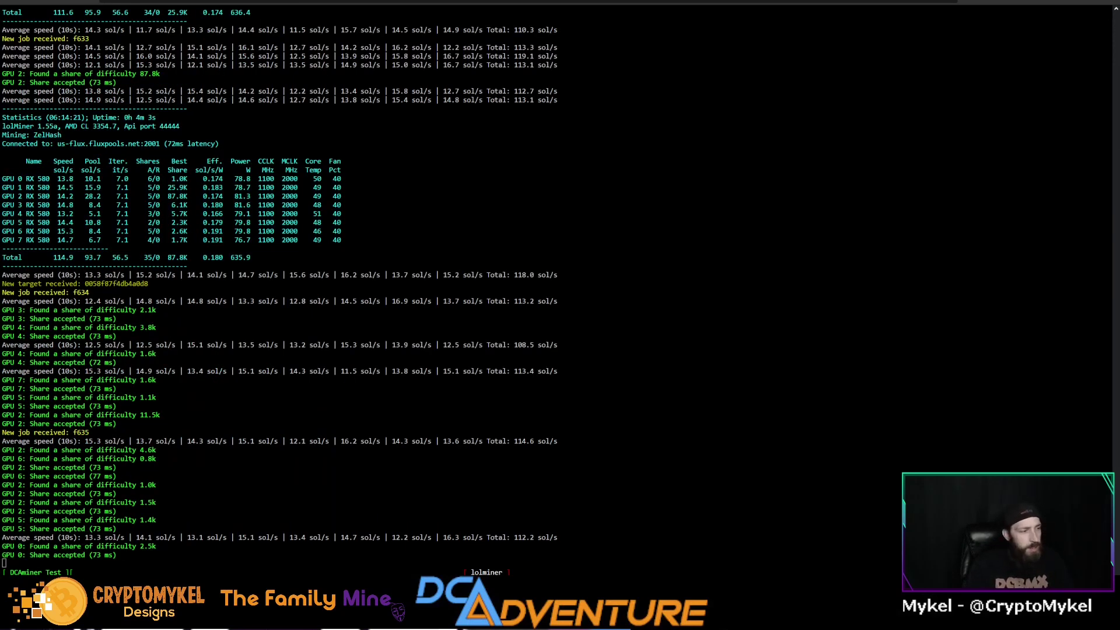
key("alt+Tab")
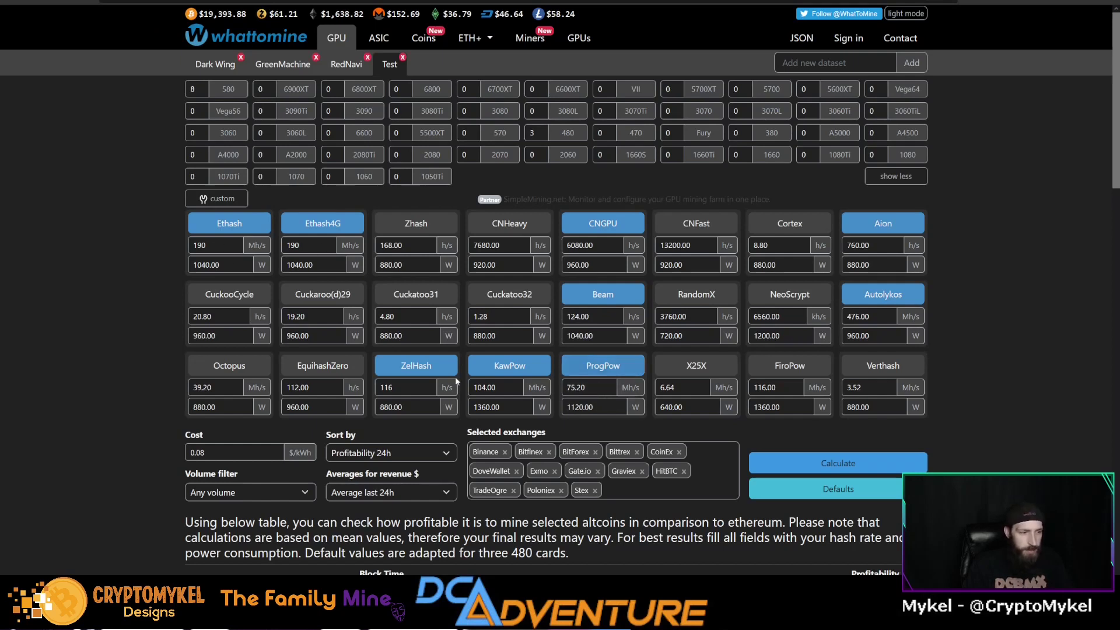
left_click(408, 388)
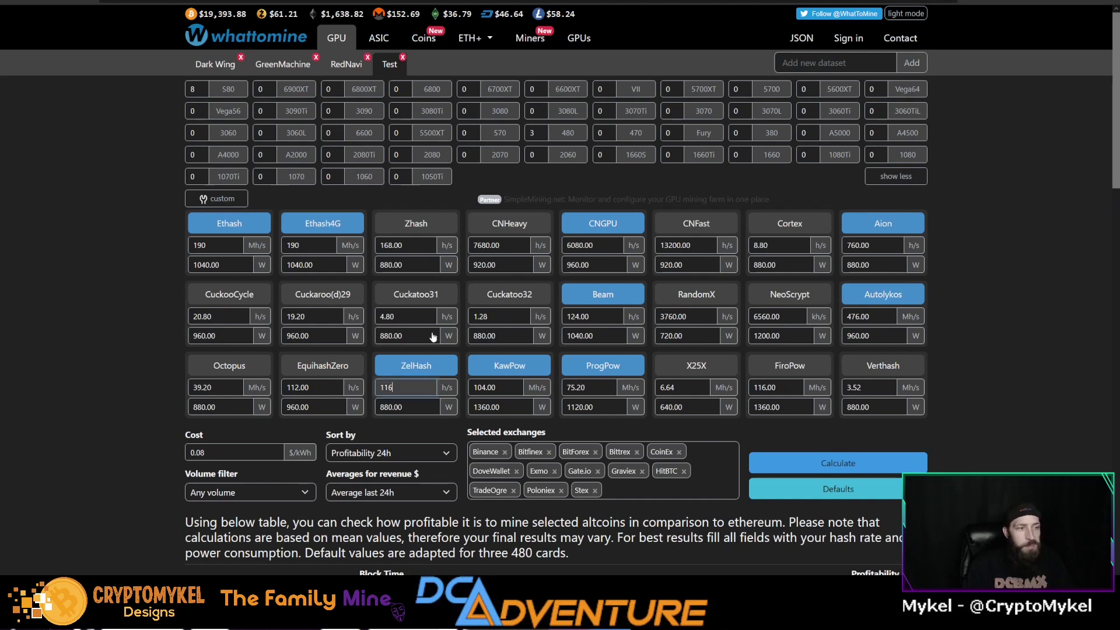
key("ctrl+Tab")
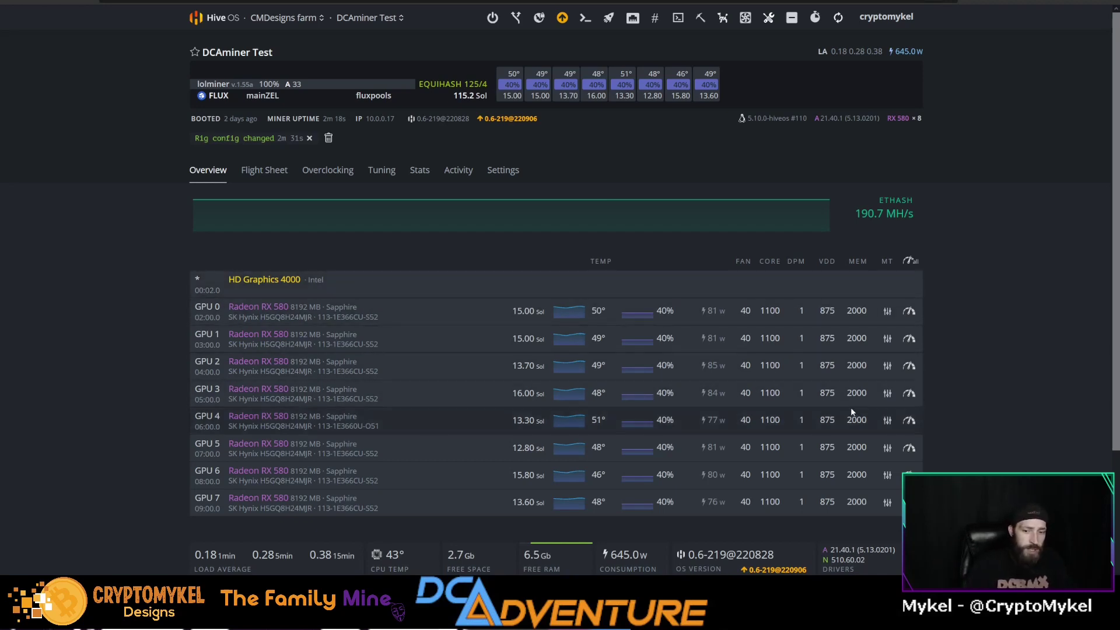
Switch to WhatToMine, find Flux (FLUX) in the profitability table and open its coin details.
key("ctrl+Tab")
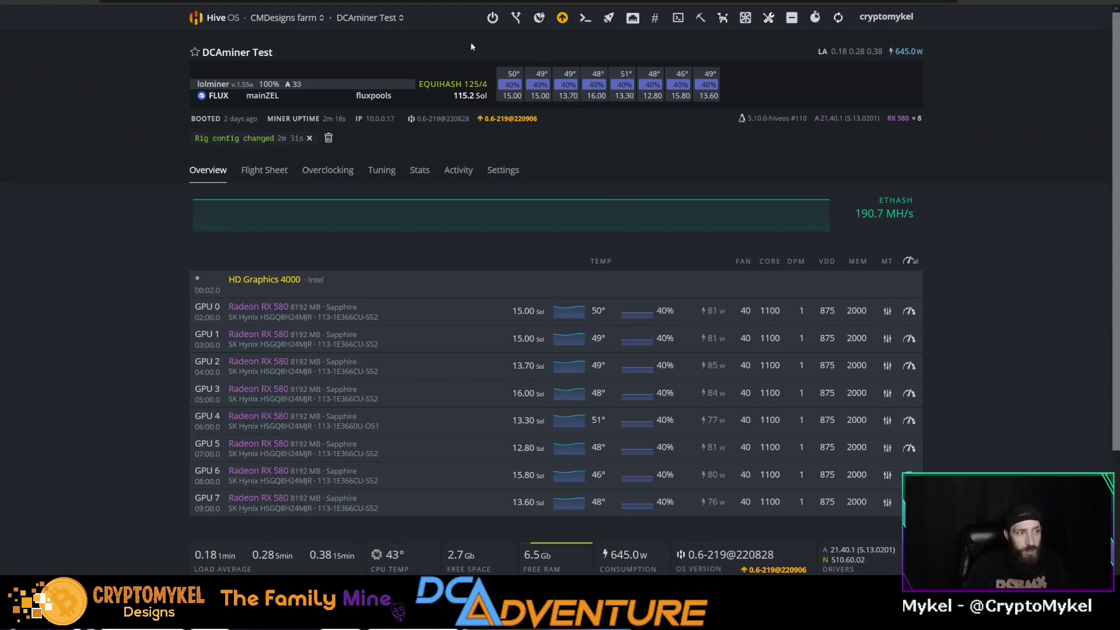
key("ctrl+Tab")
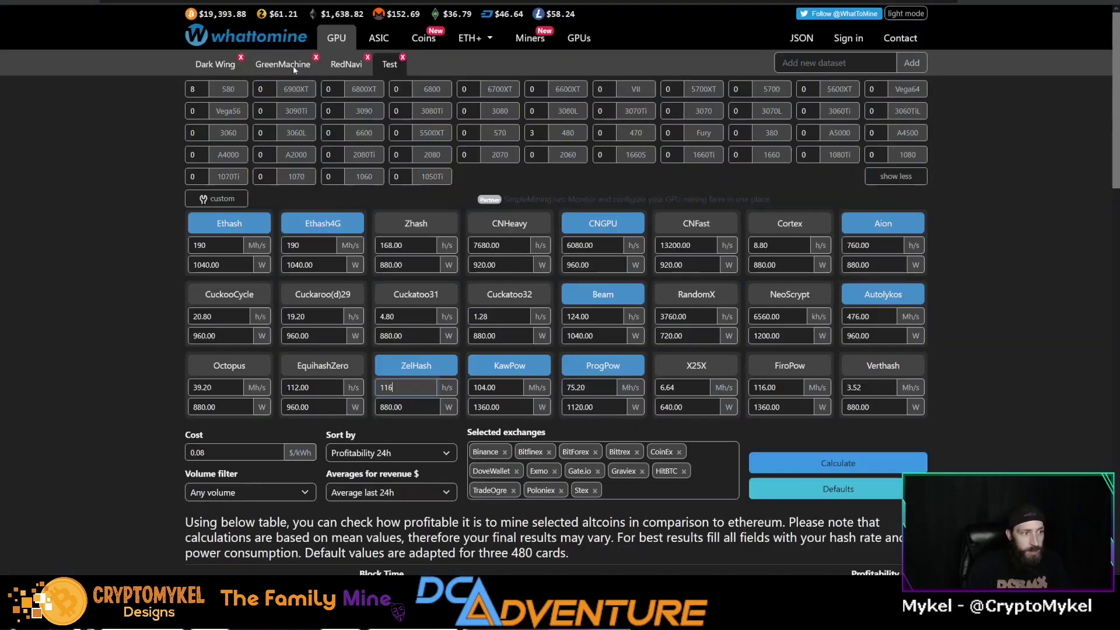
scroll(379, 420, "down", 15)
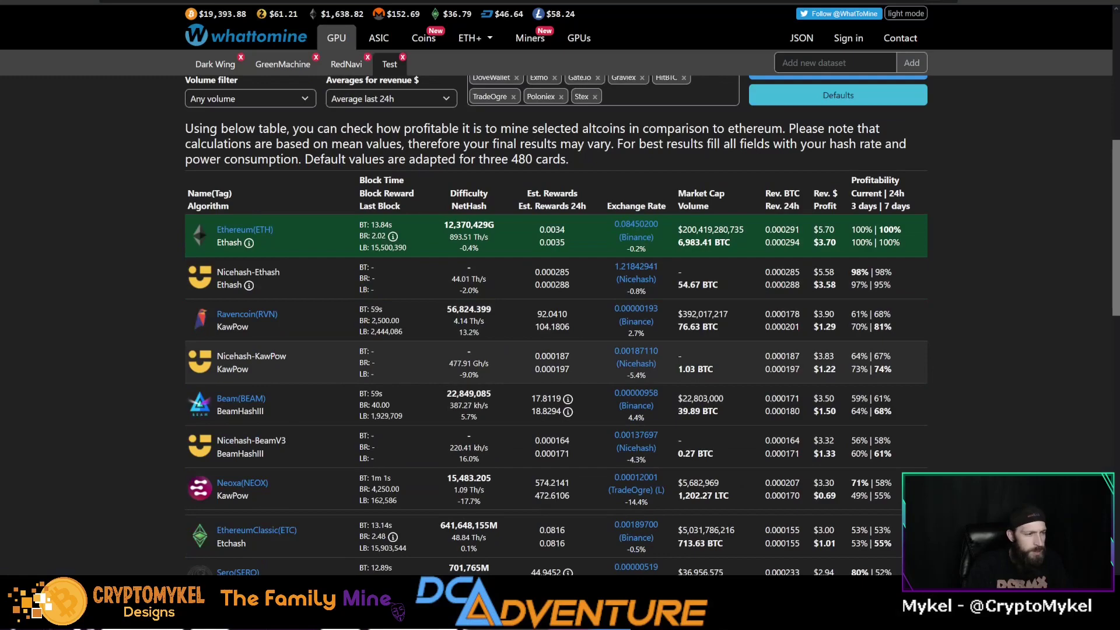
scroll(245, 443, "down", 5)
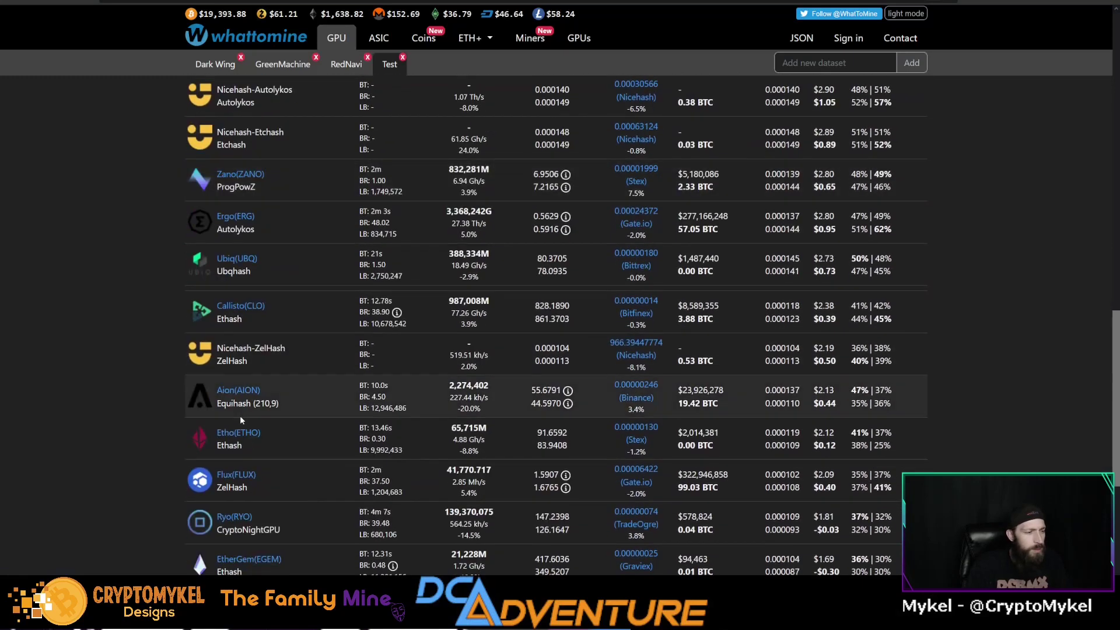
left_click(236, 474)
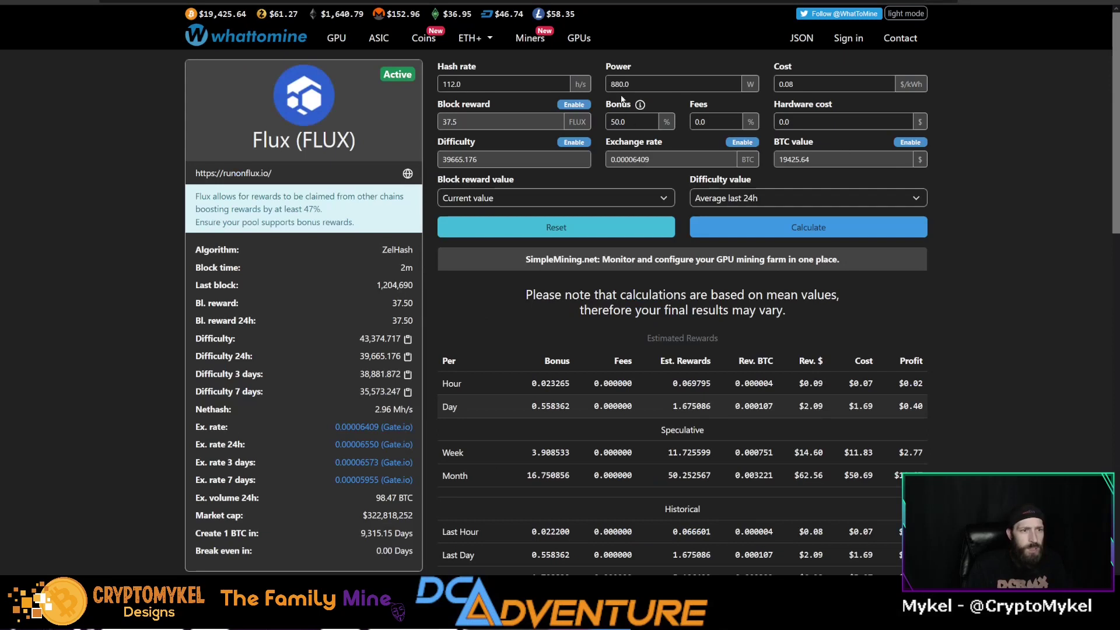
Set the Flux bonus to 58% and recalculate its estimated rewards.
left_click(642, 122)
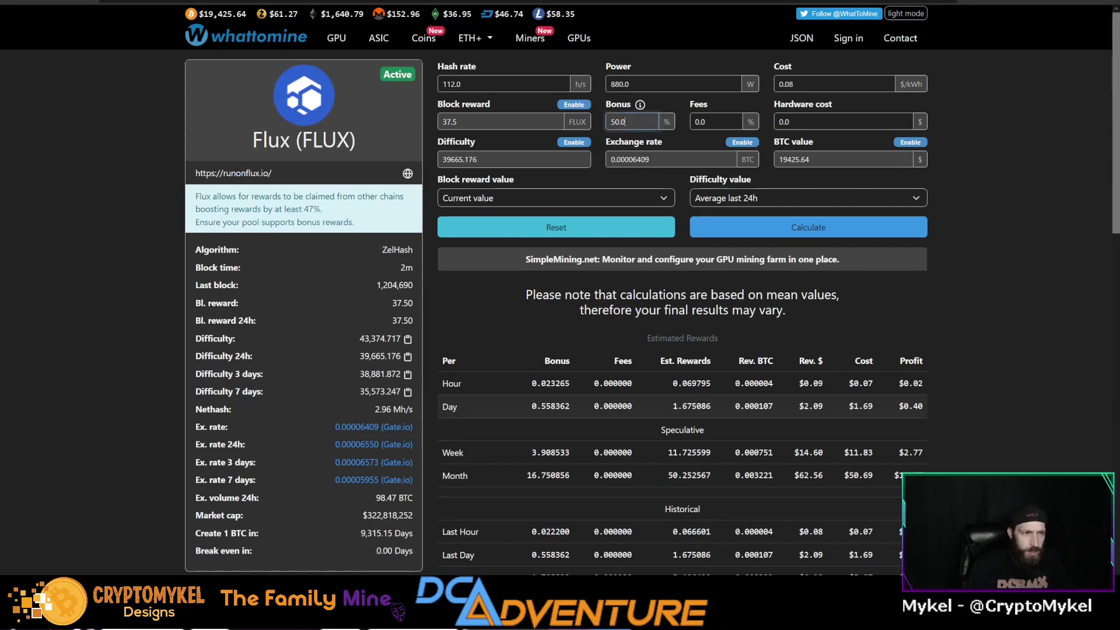
scroll(277, 230, "down", 3)
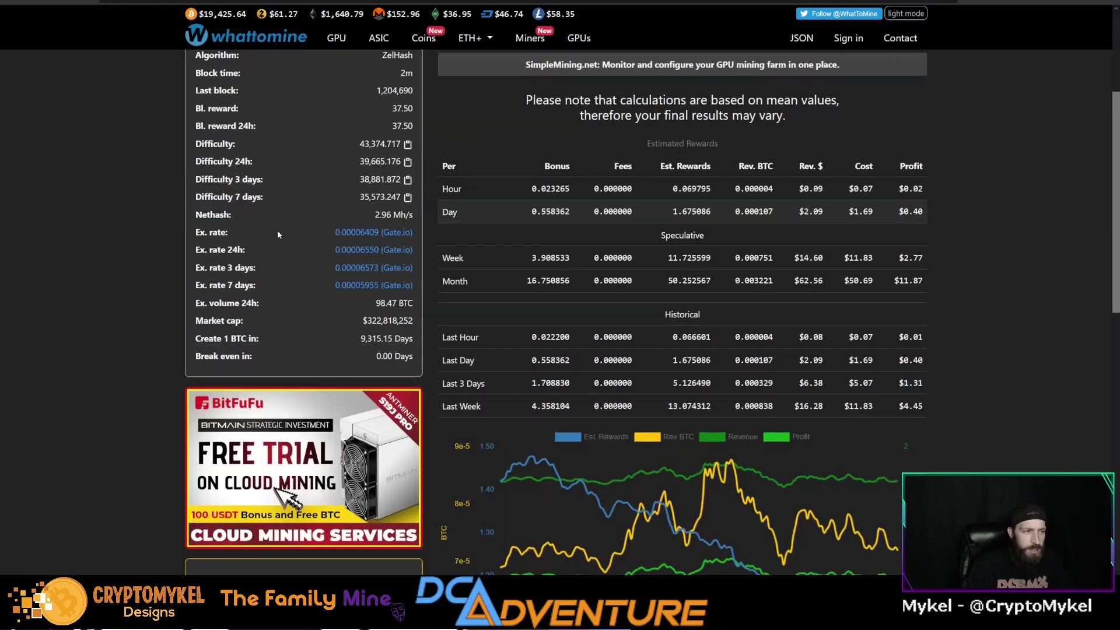
scroll(278, 229, "up", 3)
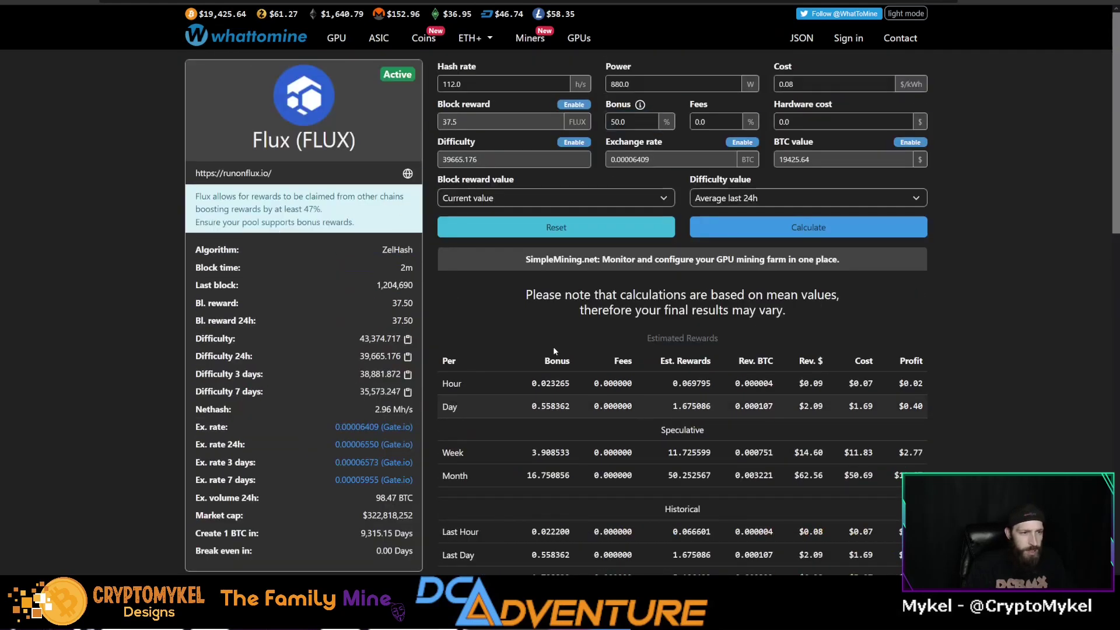
scroll(553, 347, "down", 2)
scroll(556, 345, "up", 1)
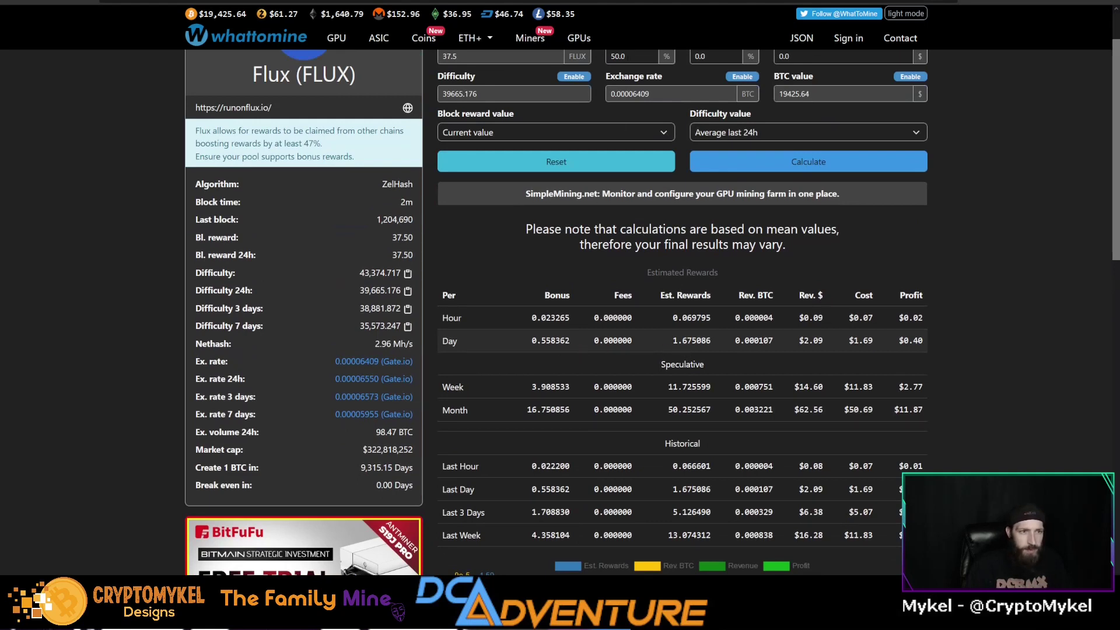
left_click(617, 56)
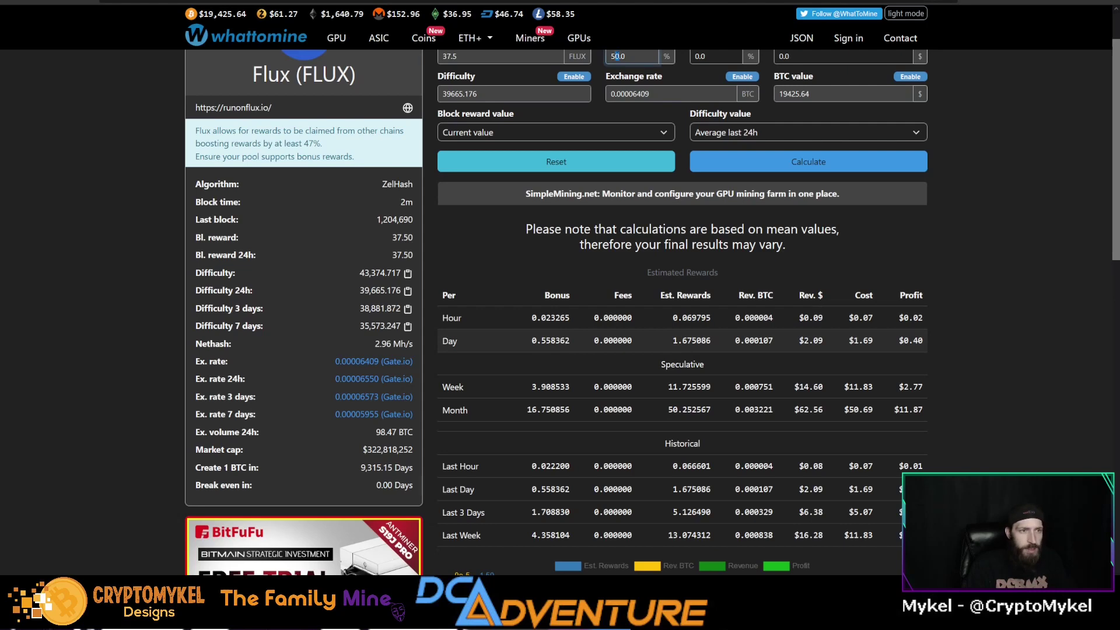
type("8")
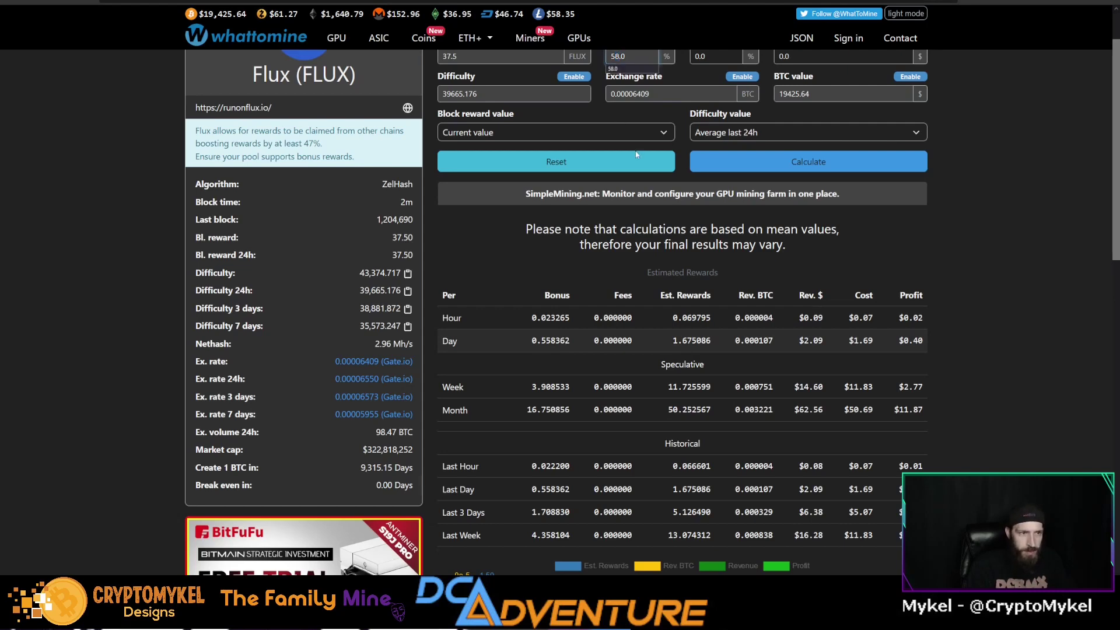
left_click(747, 163)
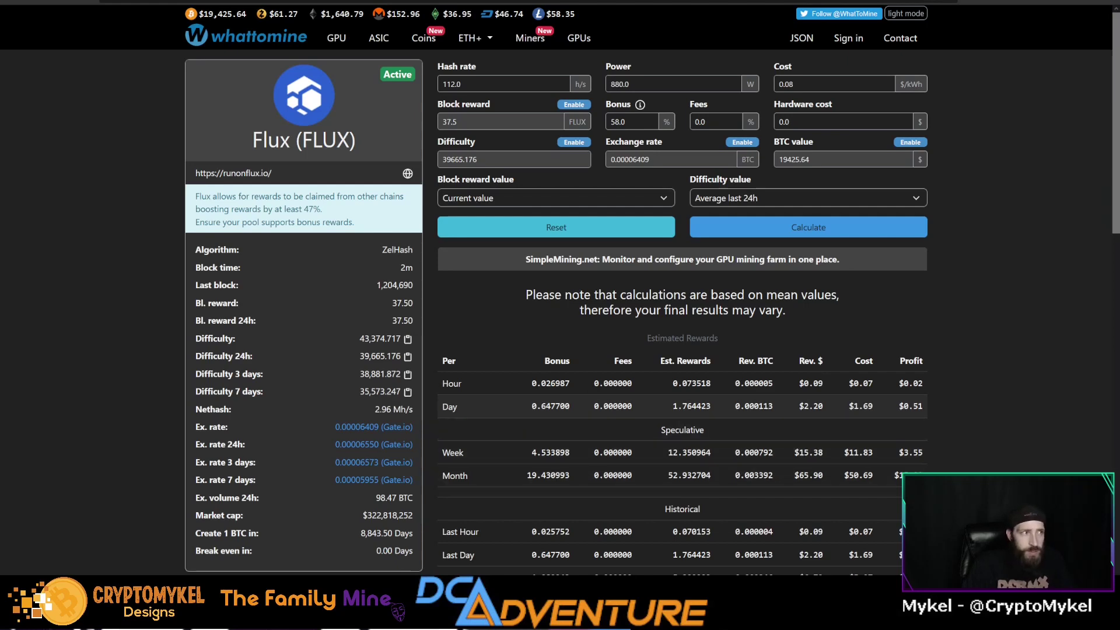
Return to Hive OS and check the rig's ZelHash speeds and power in the lolMiner console.
key("alt+Left")
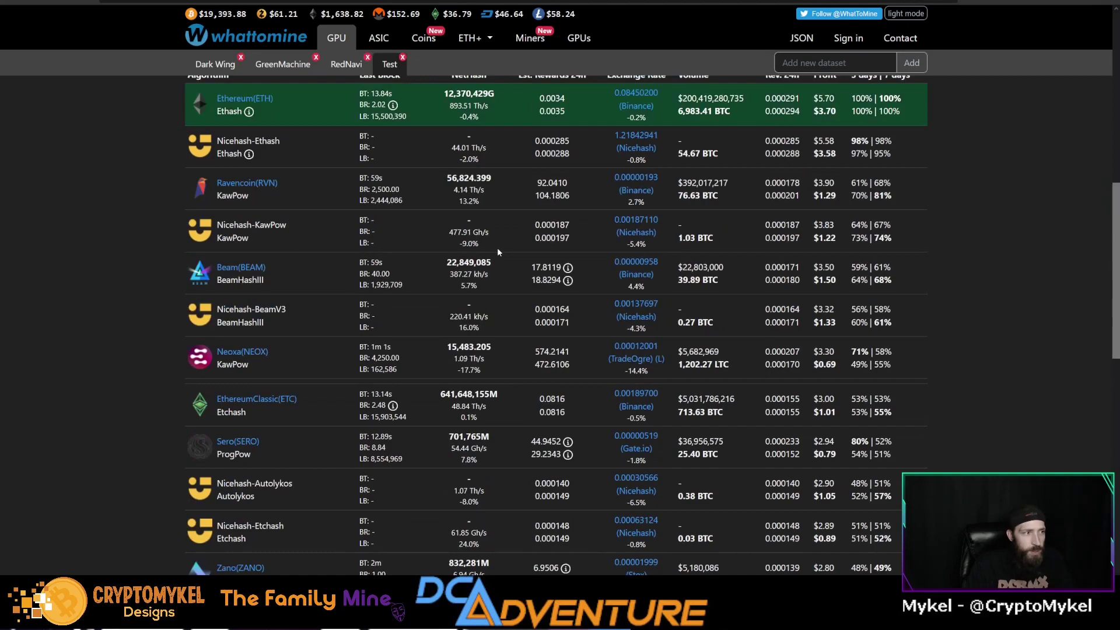
key("alt+Left")
key("alt+Left")
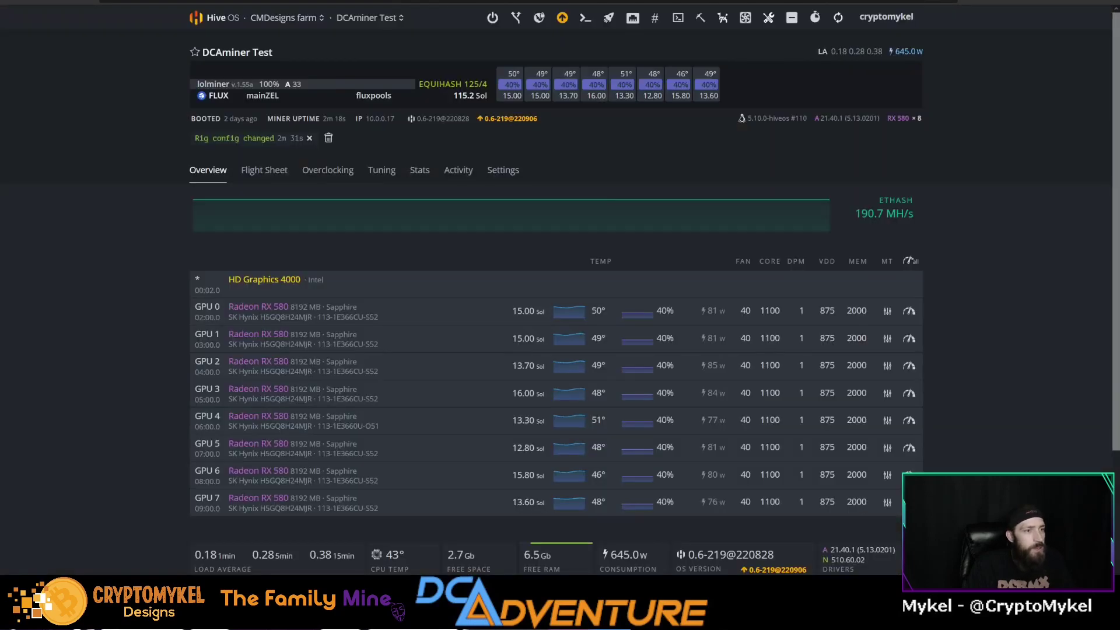
key("alt+Tab")
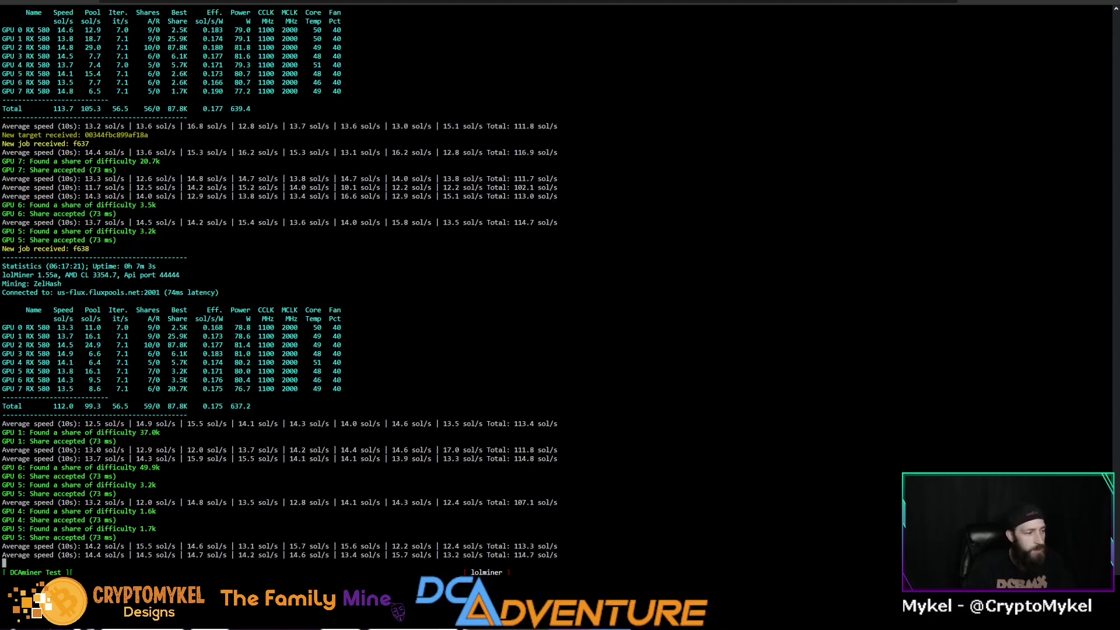
Examine the per-card cryptonight_gpu hashrates, temperatures and power draw in the SRBMiner console.
key("ctrl+a")
key("n")
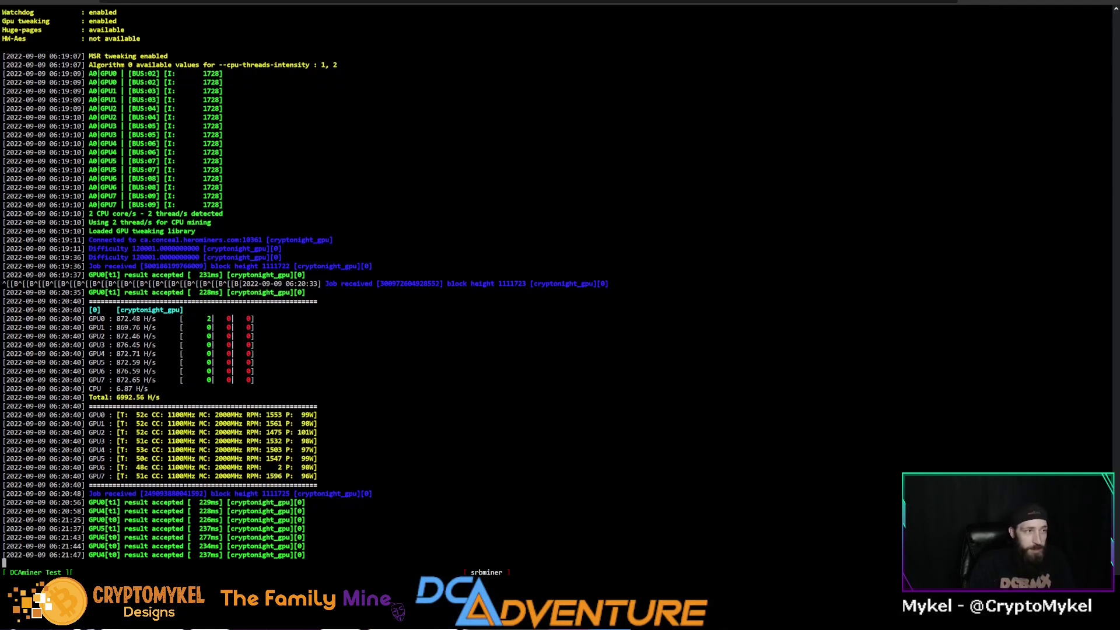
key("Down")
key("Down")
key("Down")
key("Down")
key("Down")
key("Down")
key("Down")
key("Down")
key("Down")
key("Down")
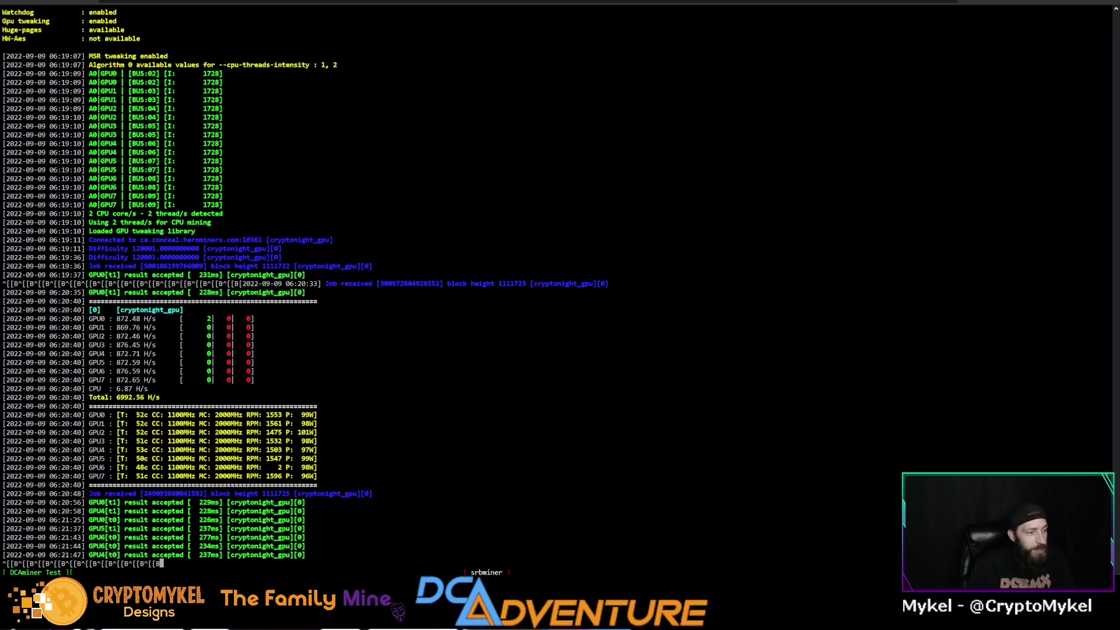
Refresh the rig overview in Hive OS and compare its CCX mining figures with WhatToMine's CNGPU hashrate and the SRBMiner console.
key("alt+Tab")
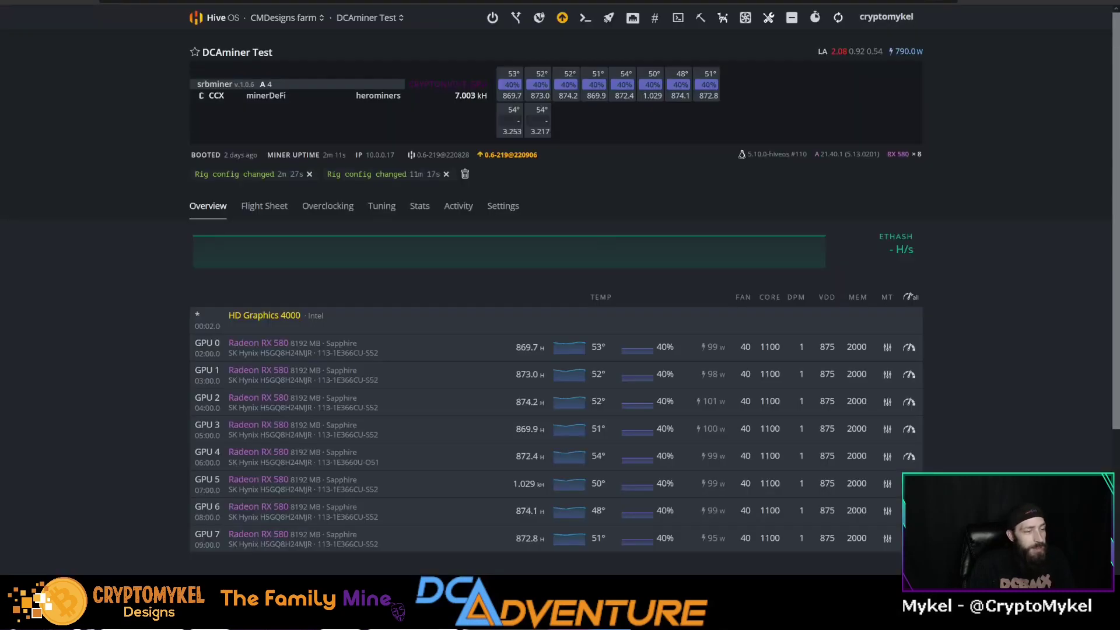
key("F5")
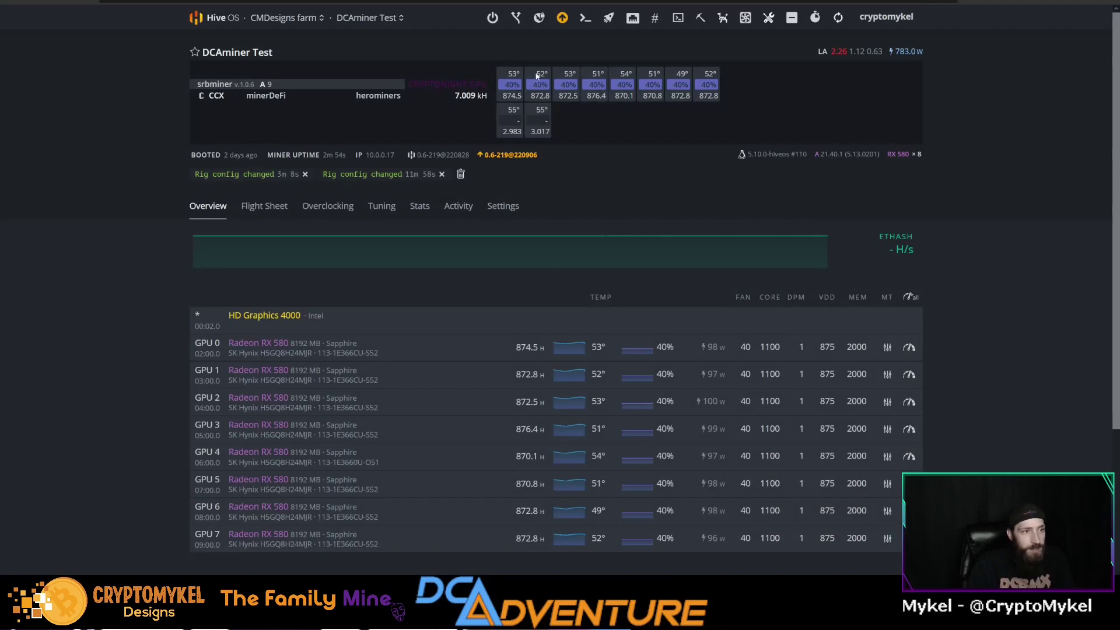
key("ctrl+Tab")
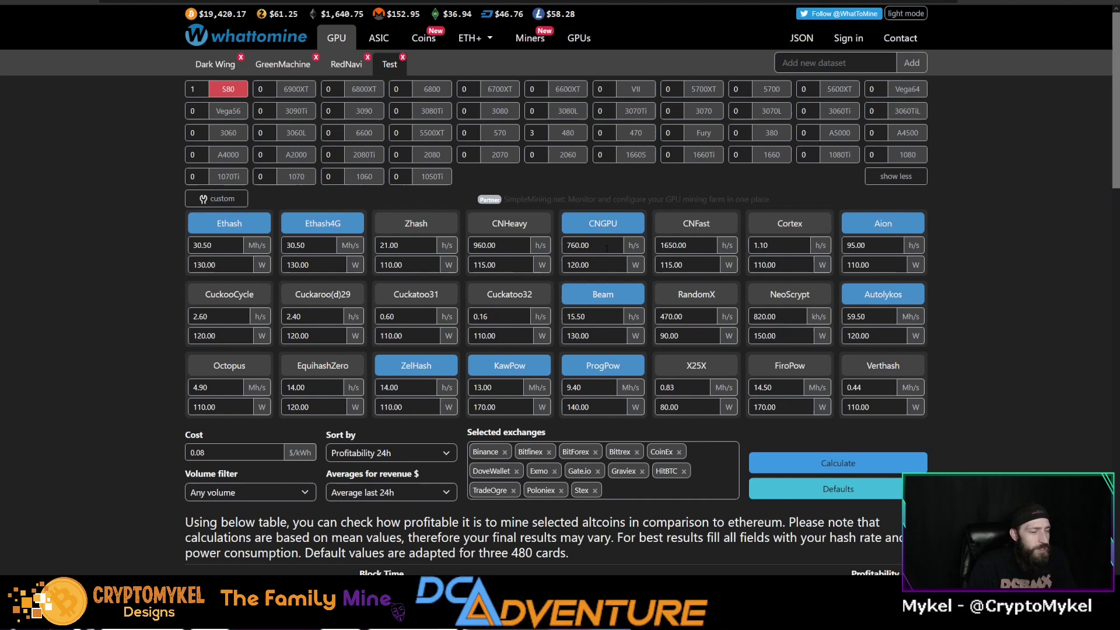
type("8")
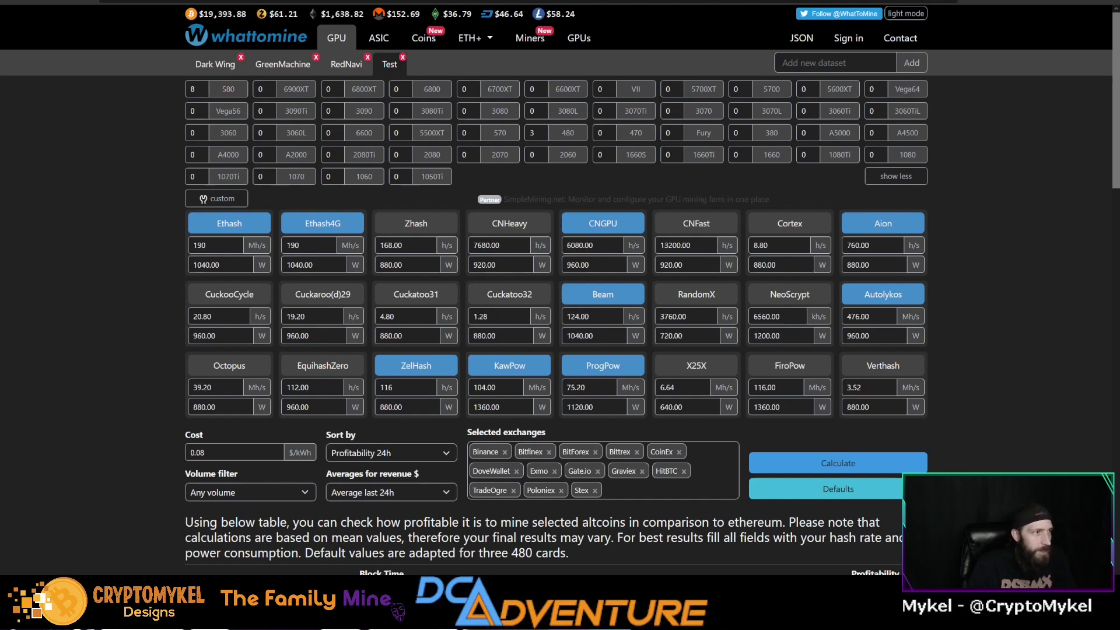
key("alt+Tab")
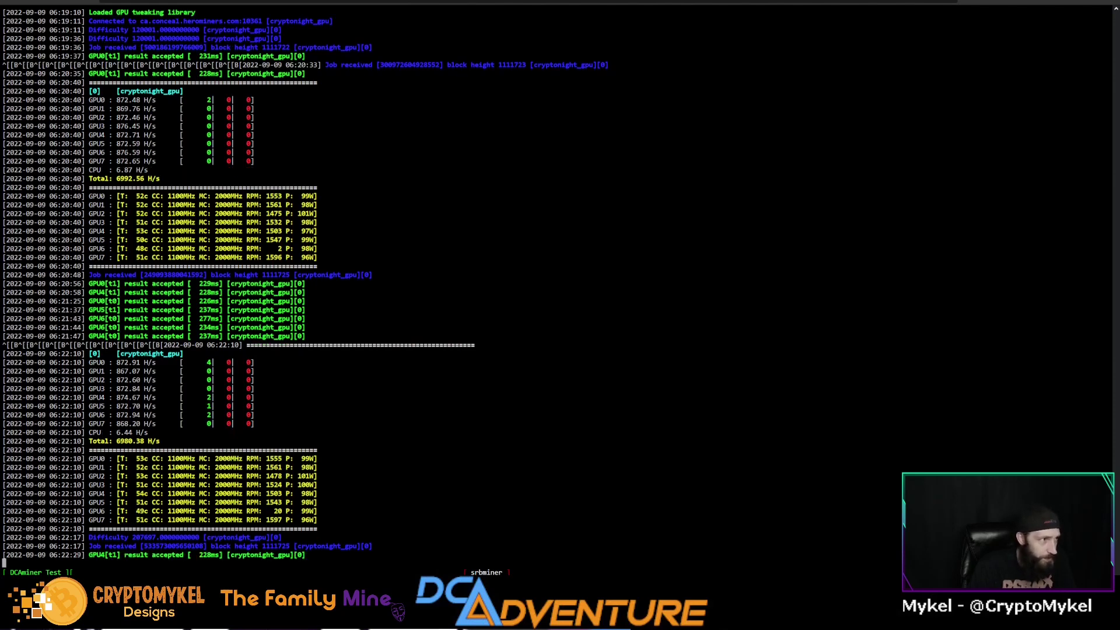
key("alt+Tab")
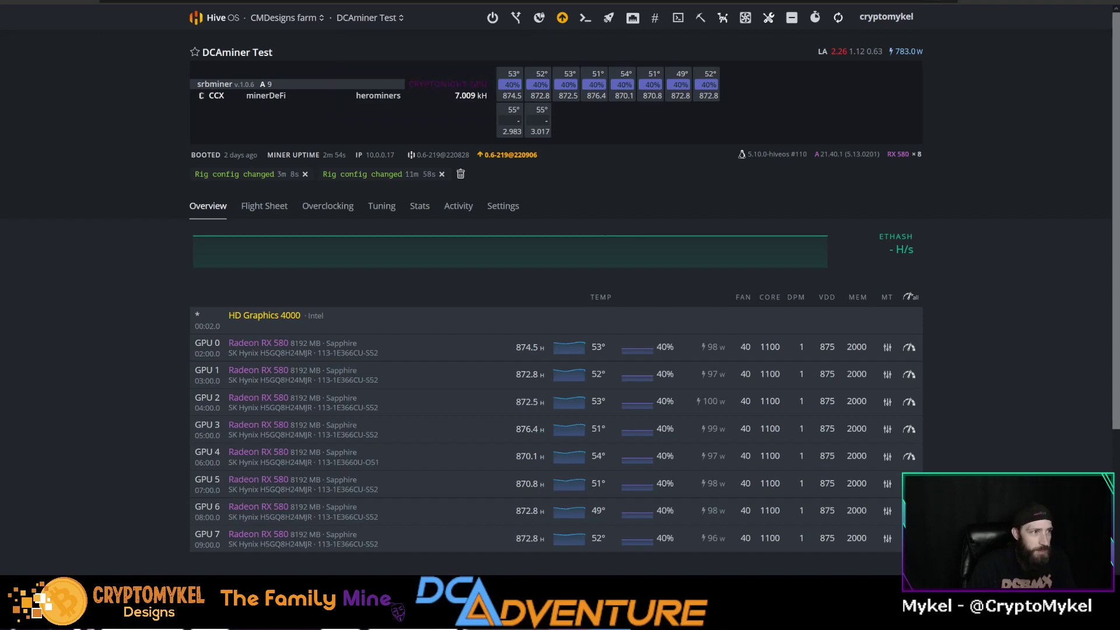
In WhatToMine, set the CNGPU hashrate for the eight RX 580 cards to 7009 h/s, matching the rig's CCX hashrate in Hive OS.
key("ctrl+Tab")
type("8")
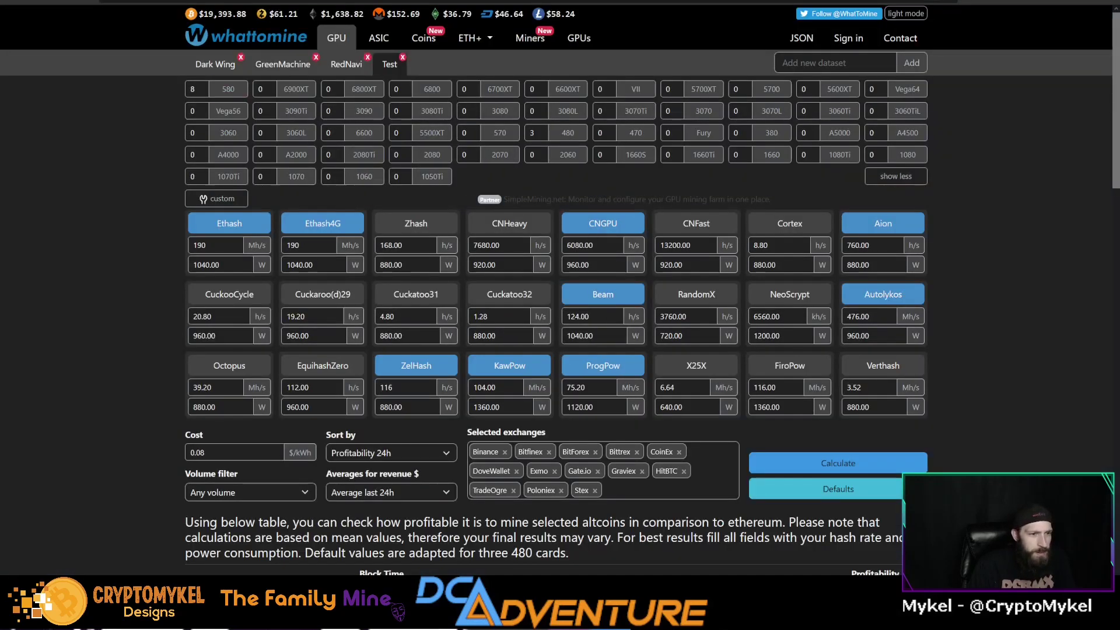
left_click(568, 245)
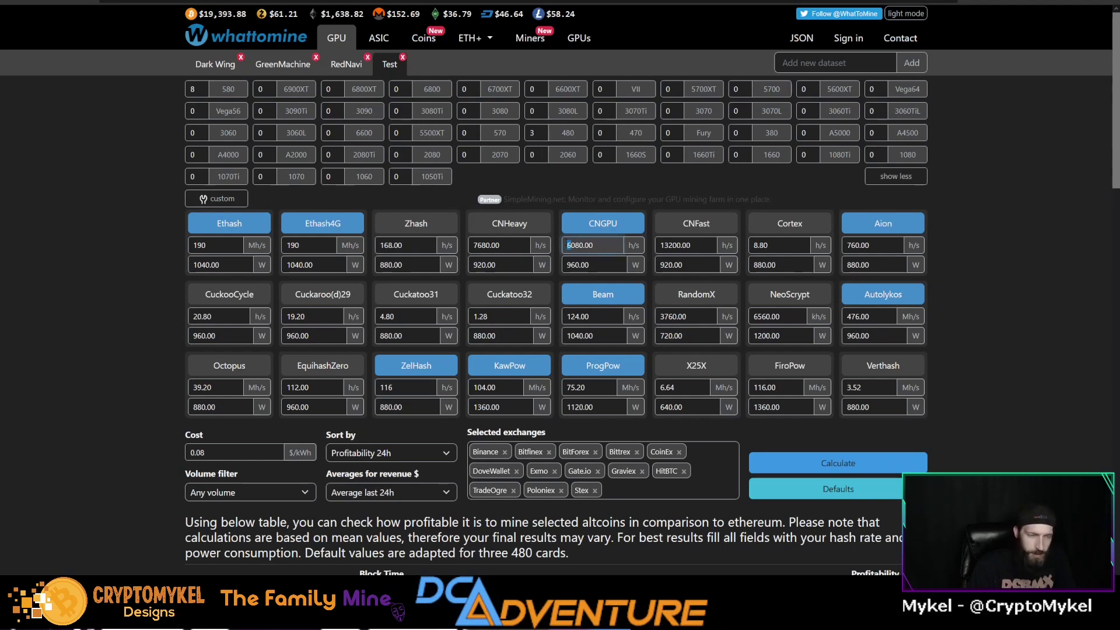
type("7")
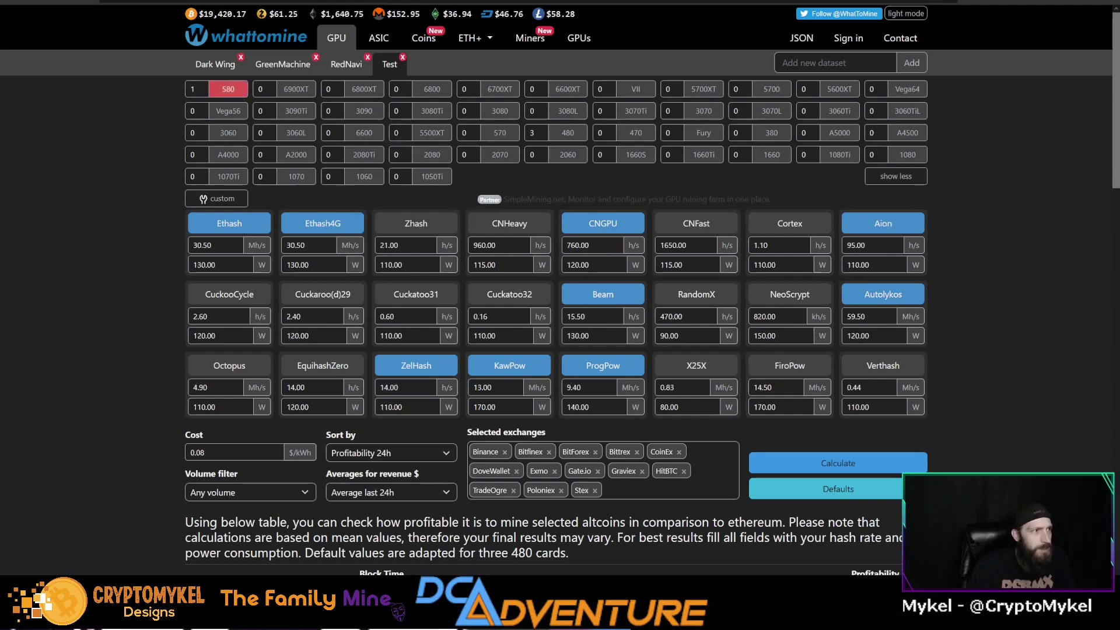
key("alt+Tab")
key("alt+Tab")
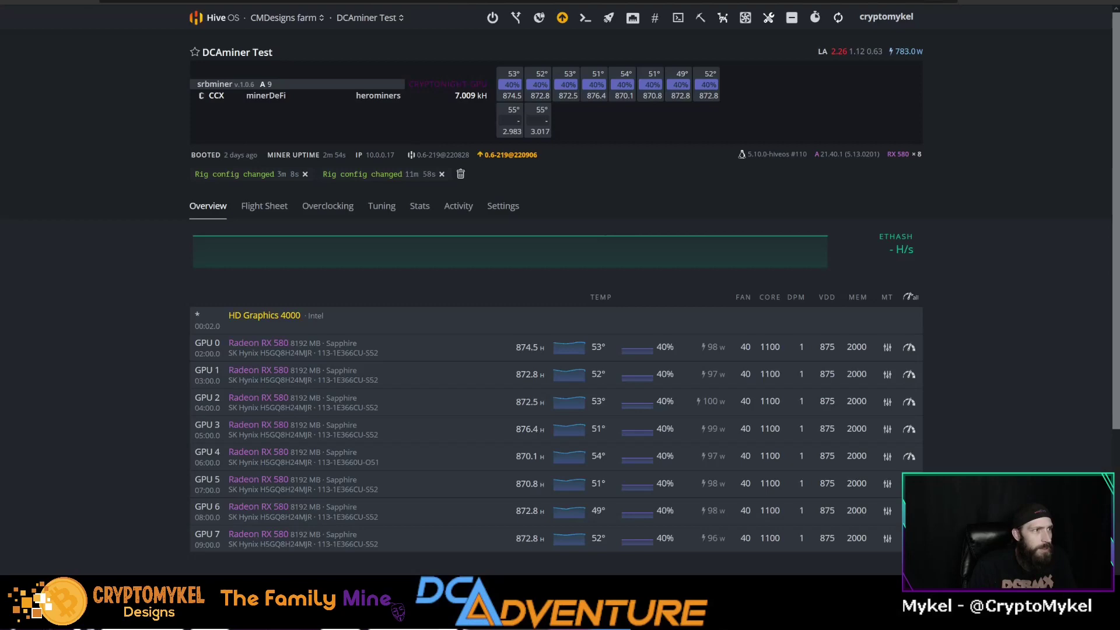
key("alt+Tab")
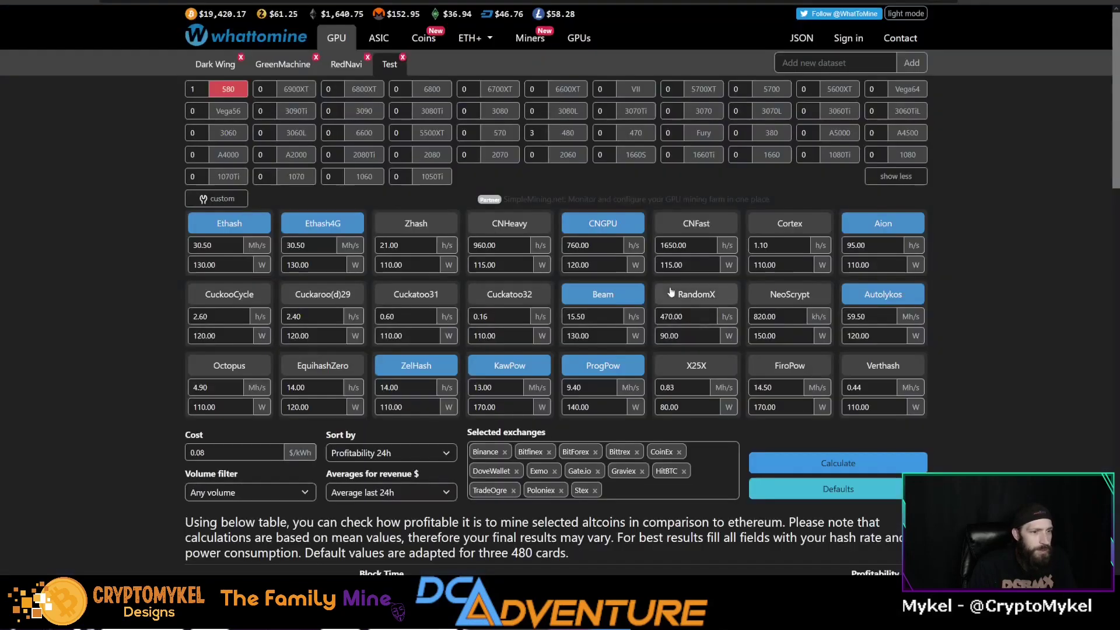
type("8")
left_click(569, 245)
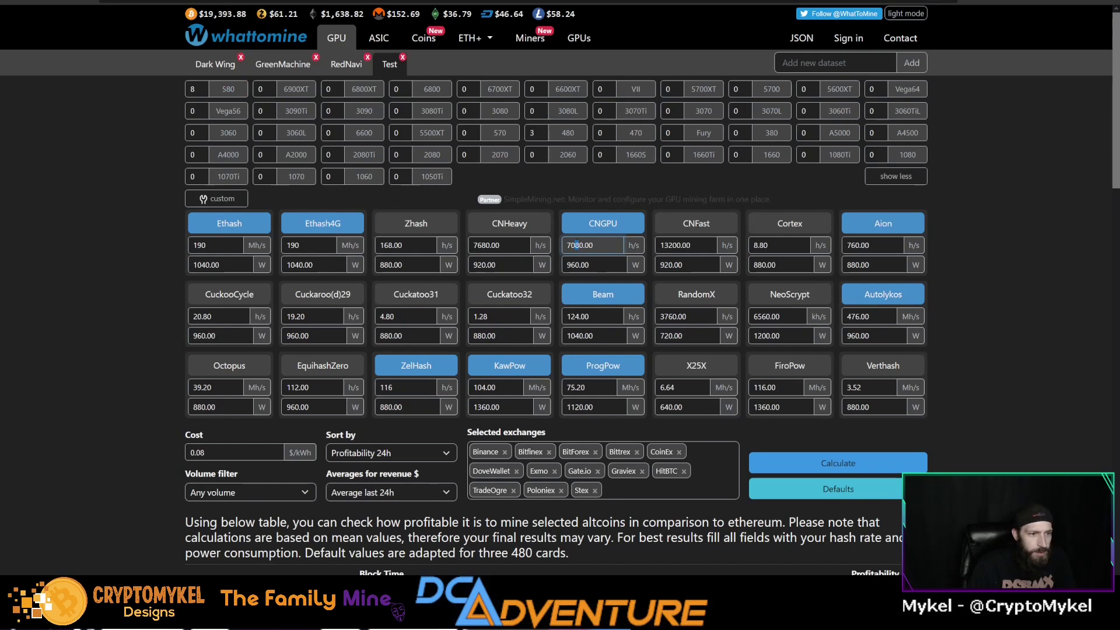
key("BackSpace")
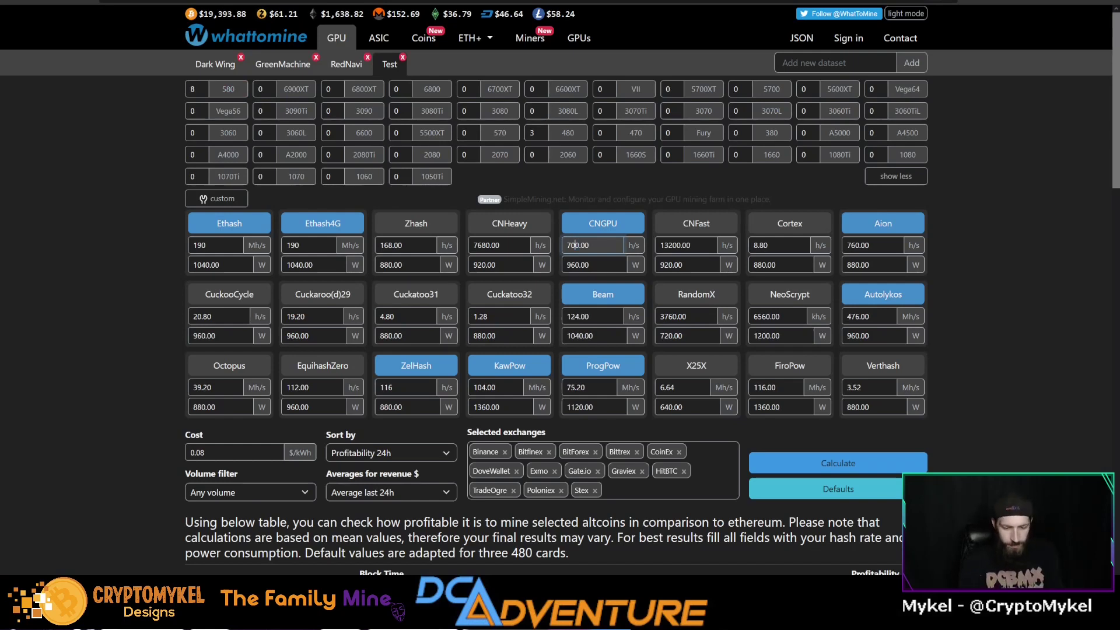
type("0")
key("Delete")
type("9")
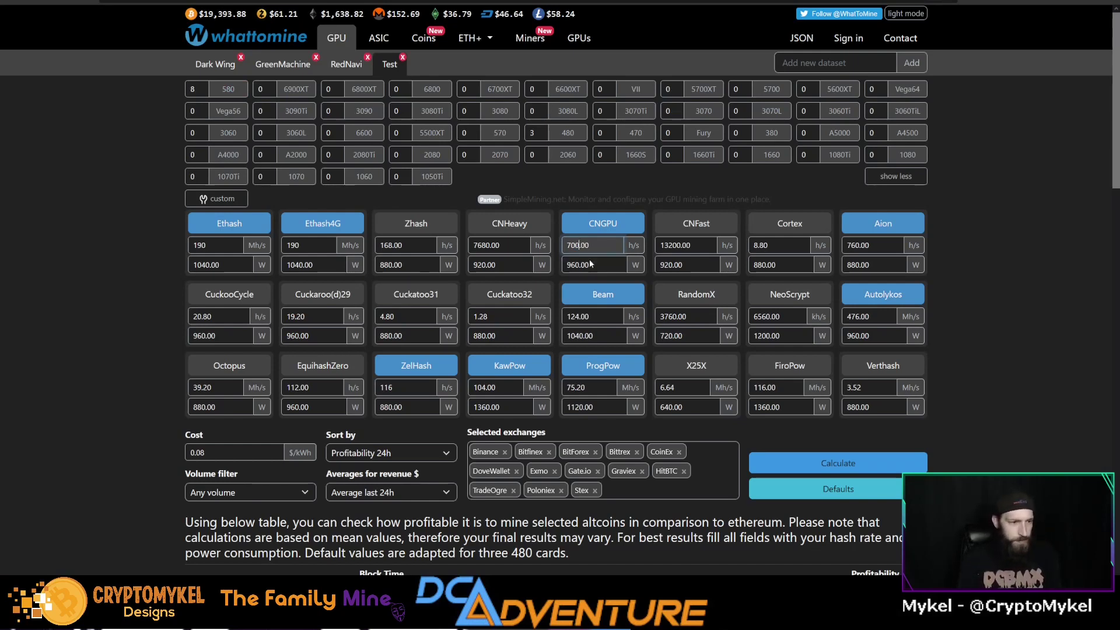
Recalculate the WhatToMine results with the new CNGPU hashrate and find Conceal (CCX) in the coin table.
left_click(946, 290)
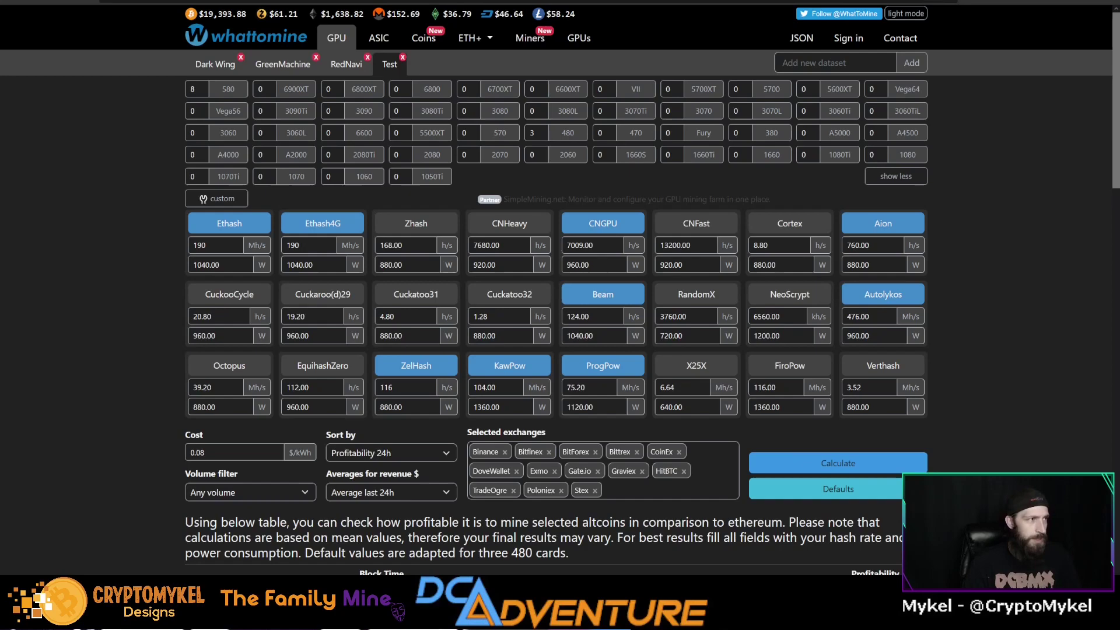
left_click(870, 464)
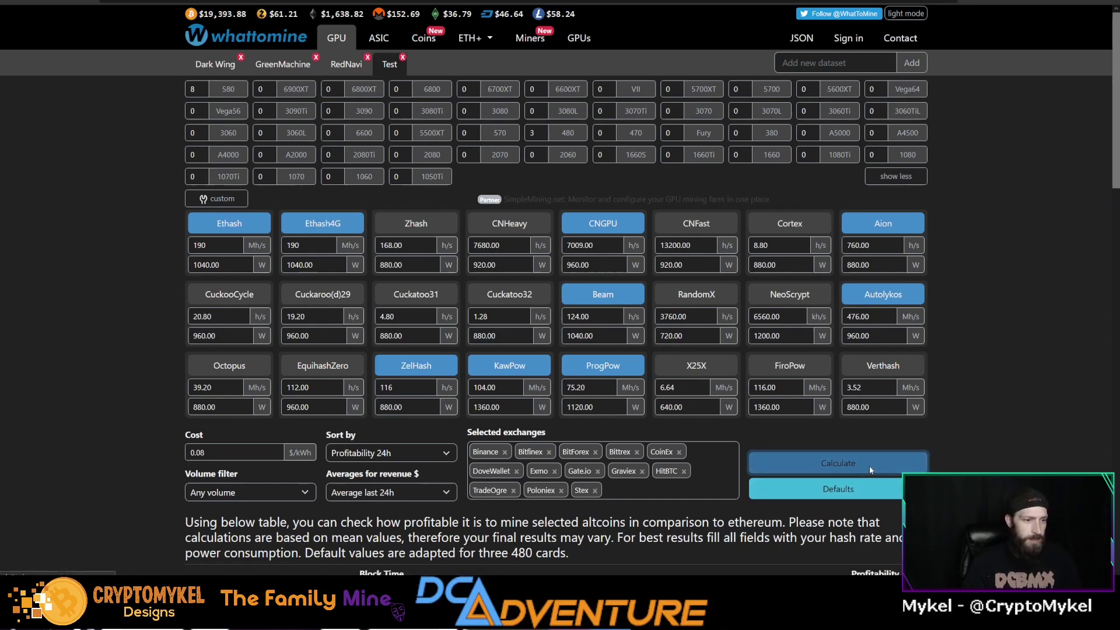
scroll(932, 362, "down", 5)
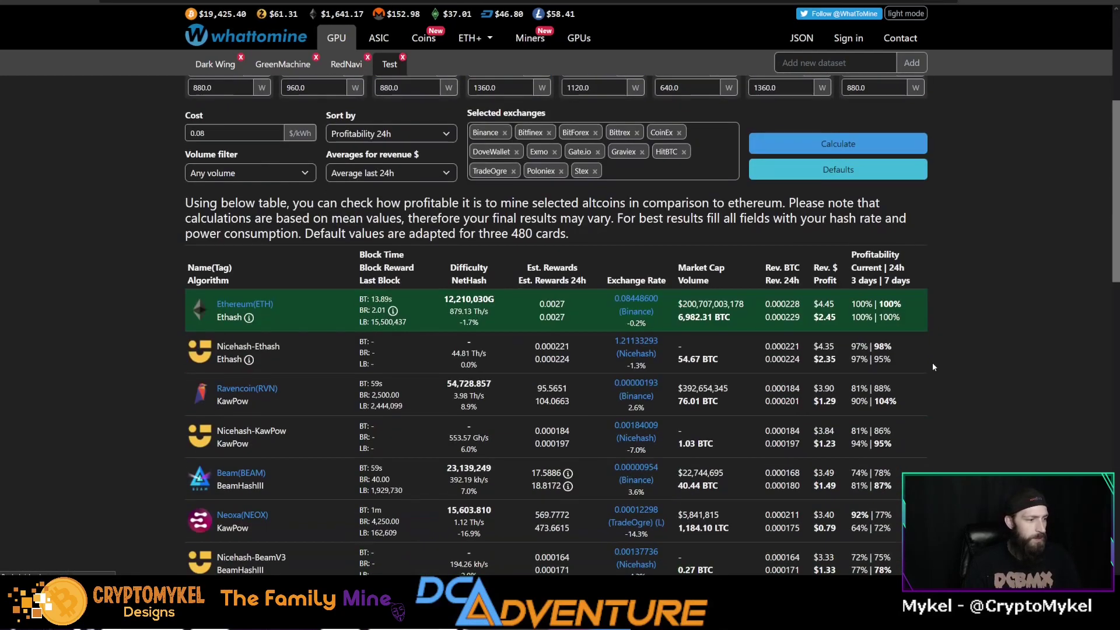
scroll(932, 362, "down", 5)
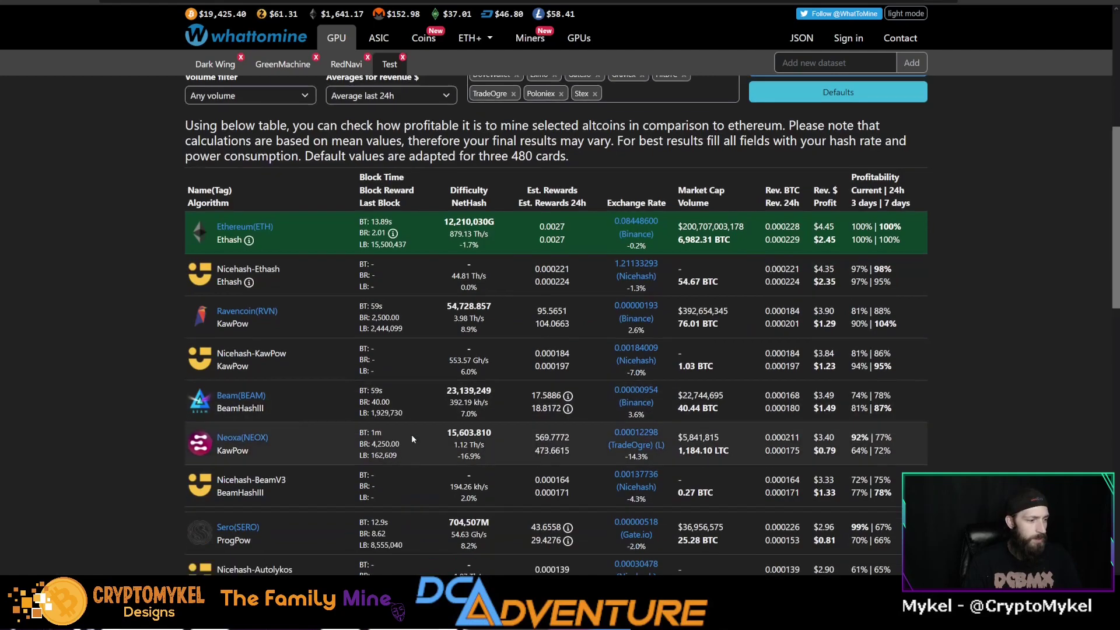
scroll(279, 467, "down", 9)
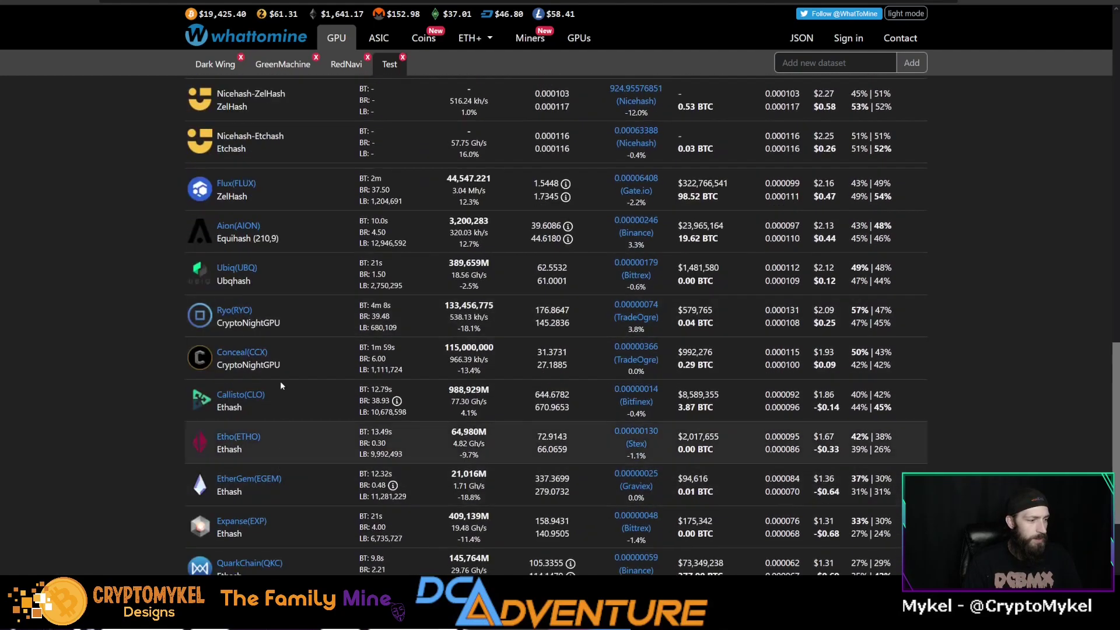
Compare the revenue and profit of Flux and Conceal with Ethereum and the other top-ranked coins.
scroll(280, 362, "up", 1)
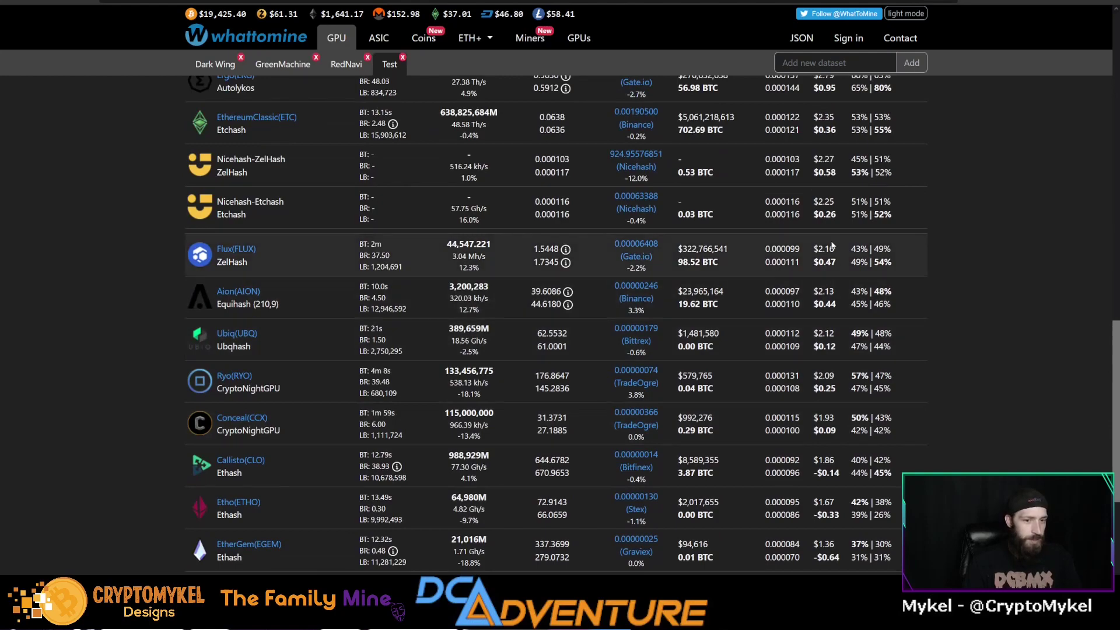
scroll(901, 387, "up", 8)
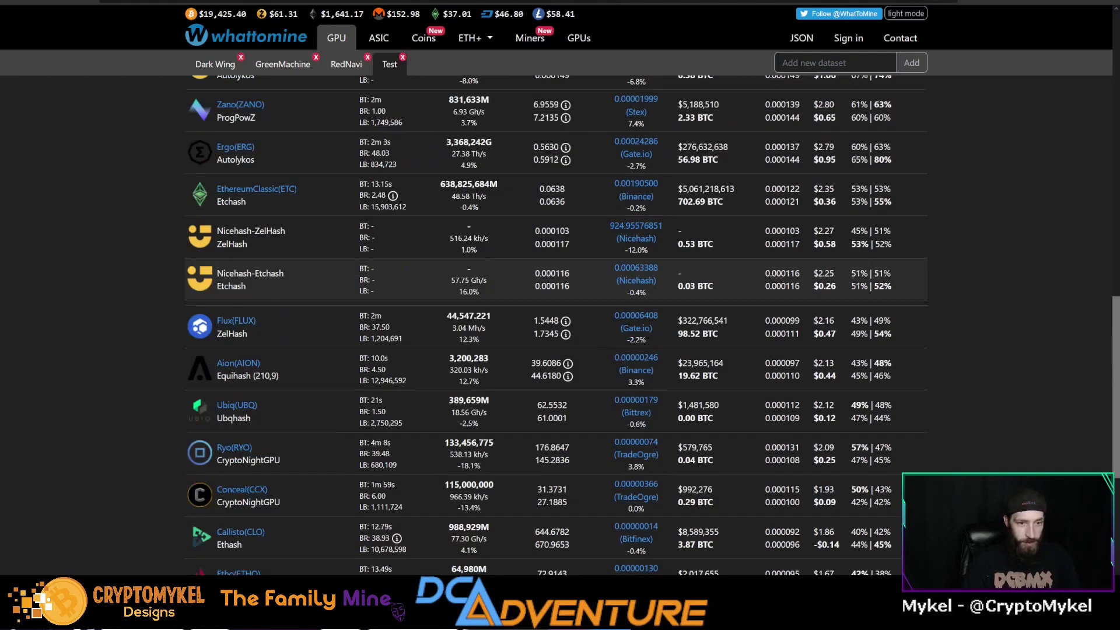
scroll(900, 391, "up", 2)
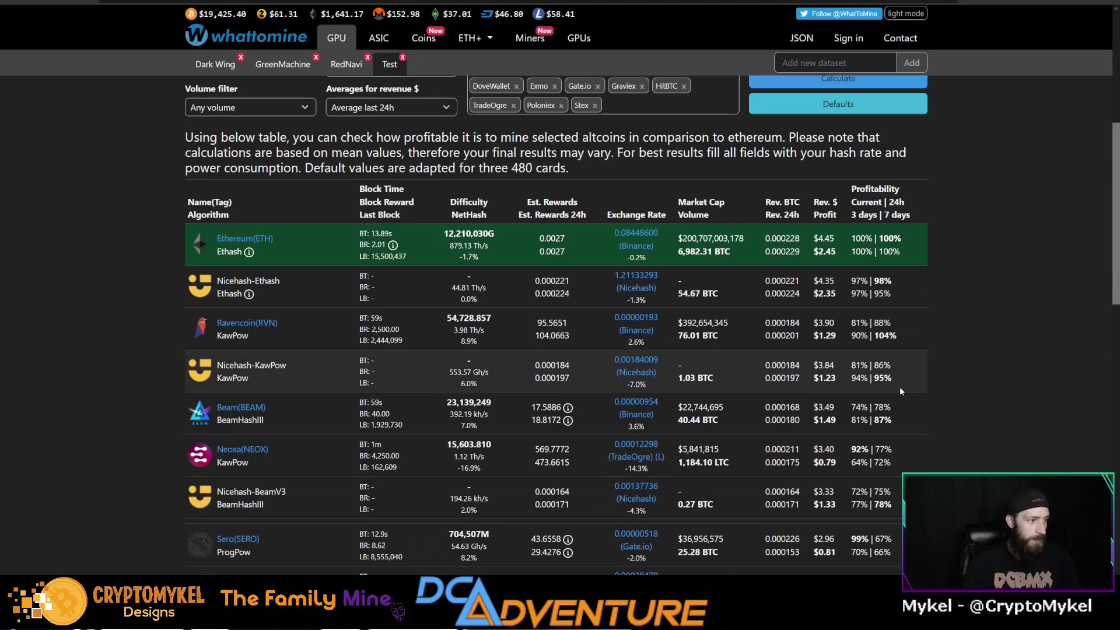
scroll(900, 386, "down", 1)
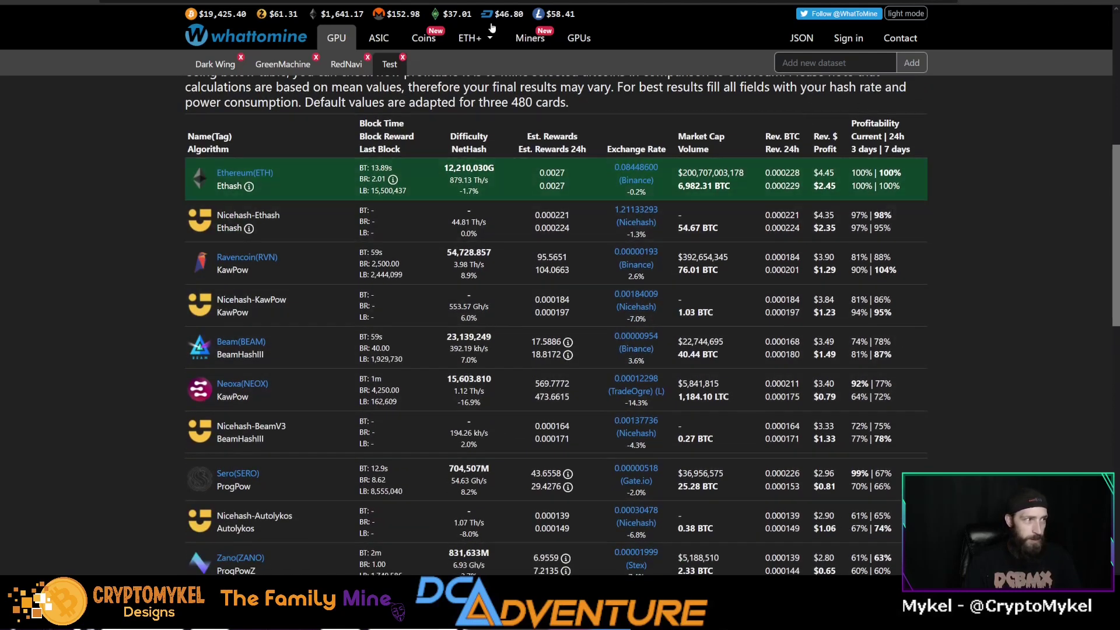
Check the cryptonight_gpu hashrates and power draw in the SRBMiner console against the Hive OS rig overview.
key("alt+Tab")
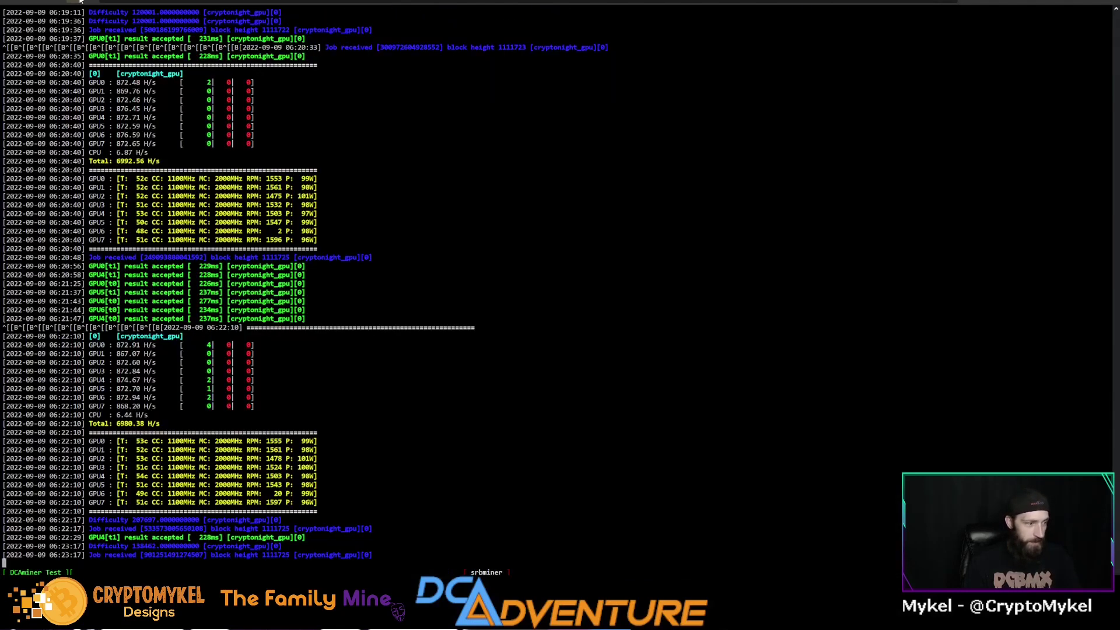
key("alt+Tab")
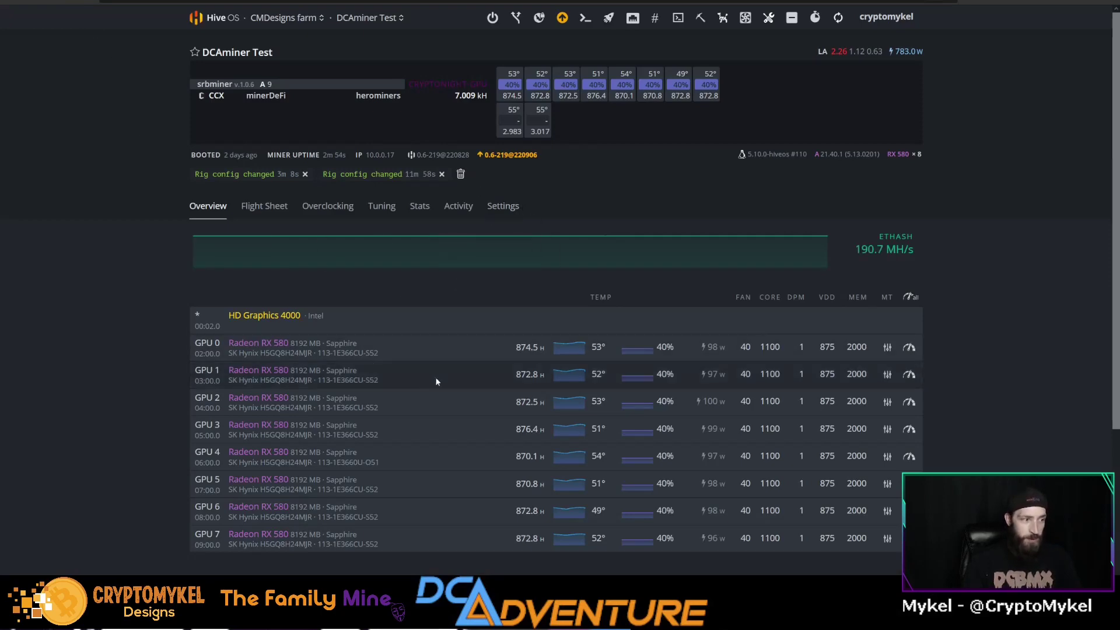
key("alt+Tab")
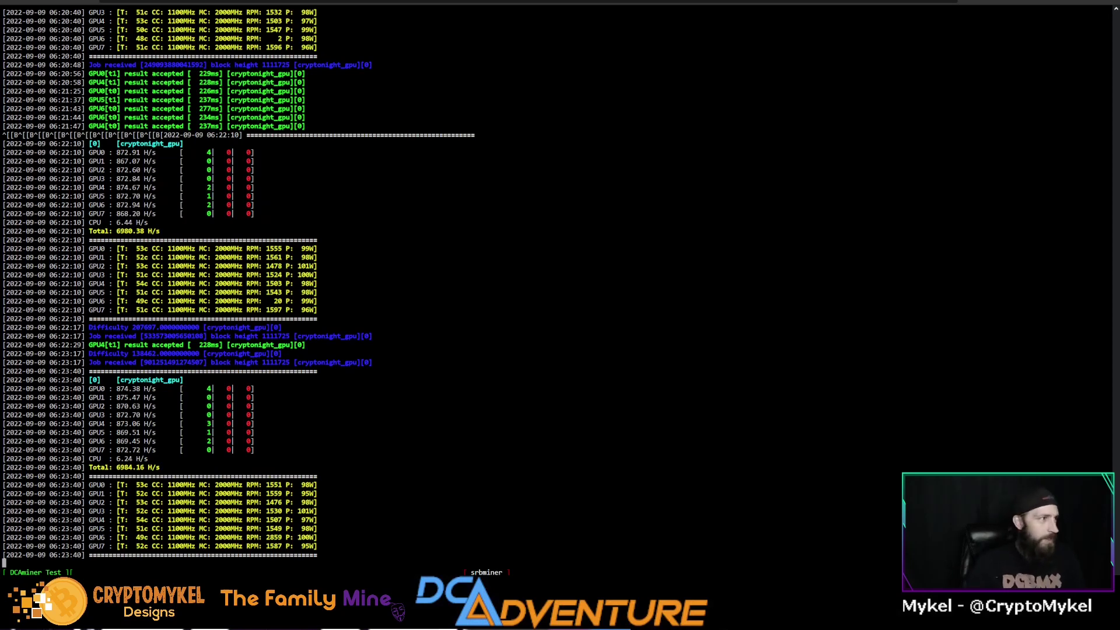
Return to WhatToMine and review the profitability table from Ethereum down to Conceal.
key("alt+Tab")
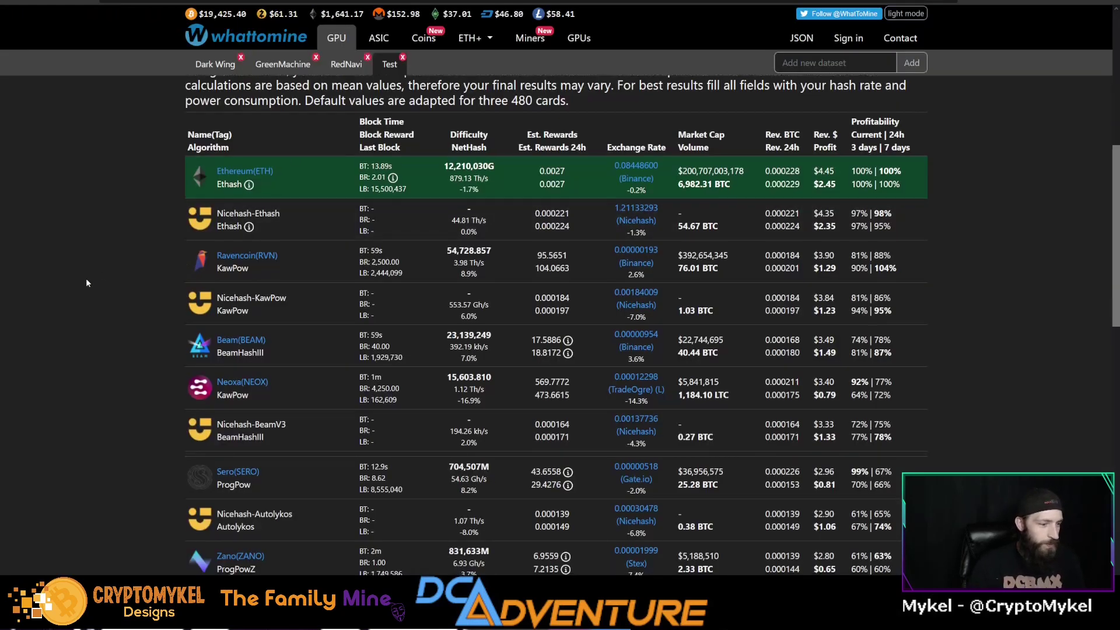
scroll(86, 281, "down", 3)
scroll(87, 283, "down", 3)
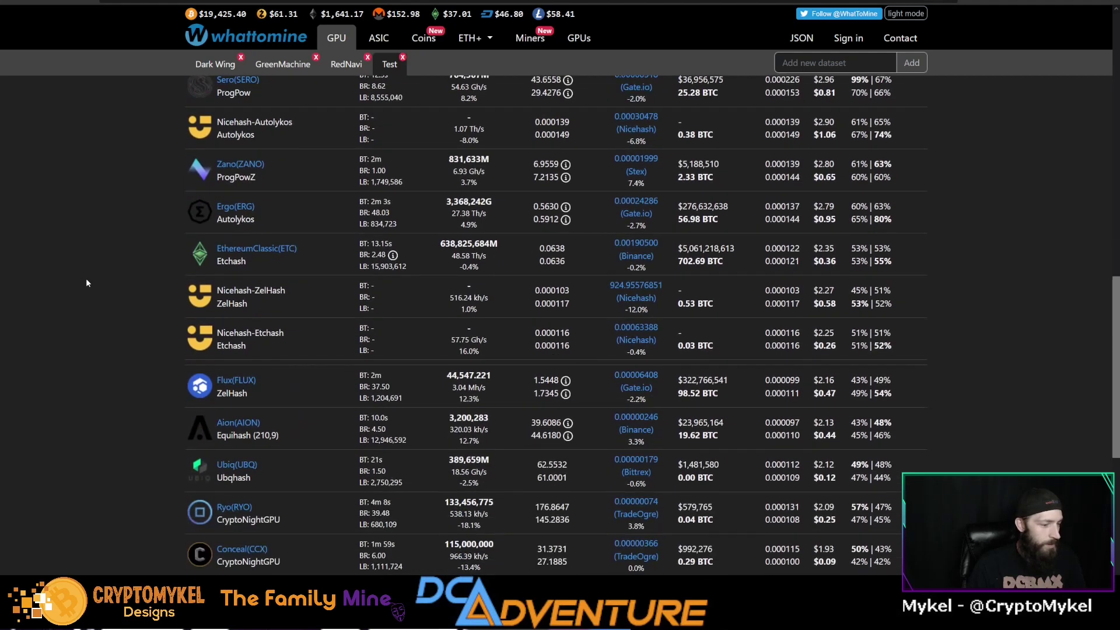
scroll(86, 283, "up", 7)
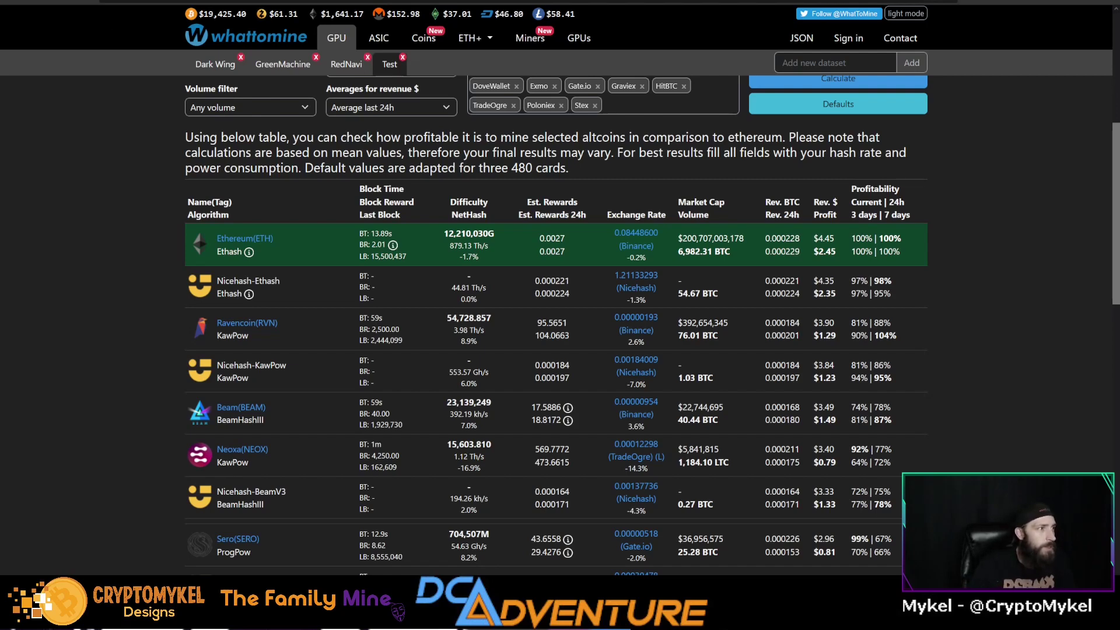
Refresh the rig overview in Hive OS and compare its Ergo (ERG) hashrate with WhatToMine's Autolykos setting.
key("ctrl+Tab")
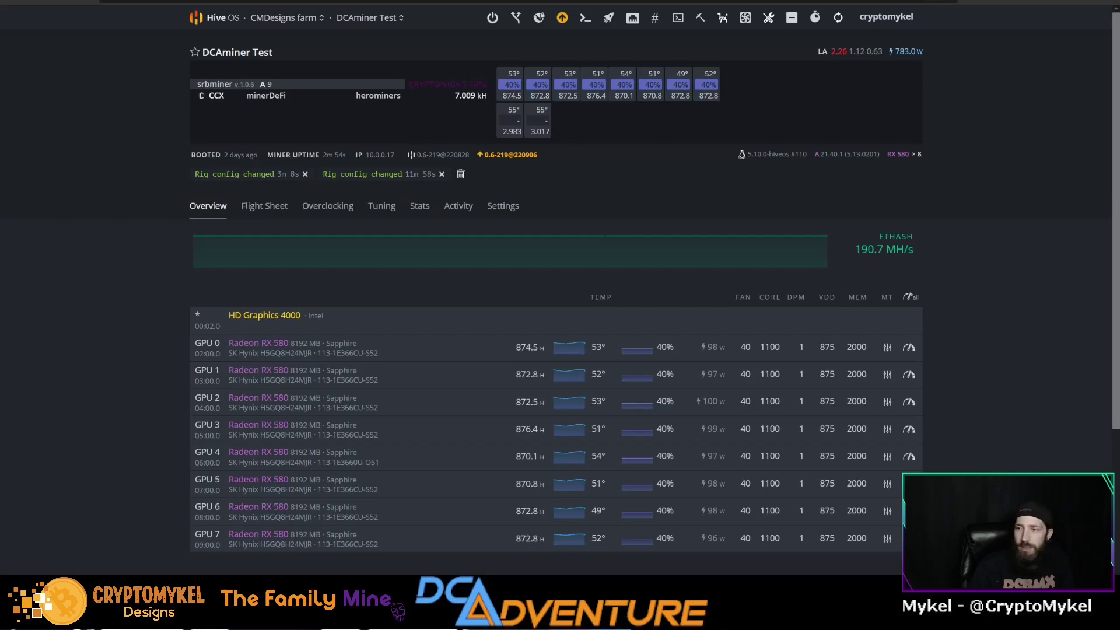
key("ctrl+Tab")
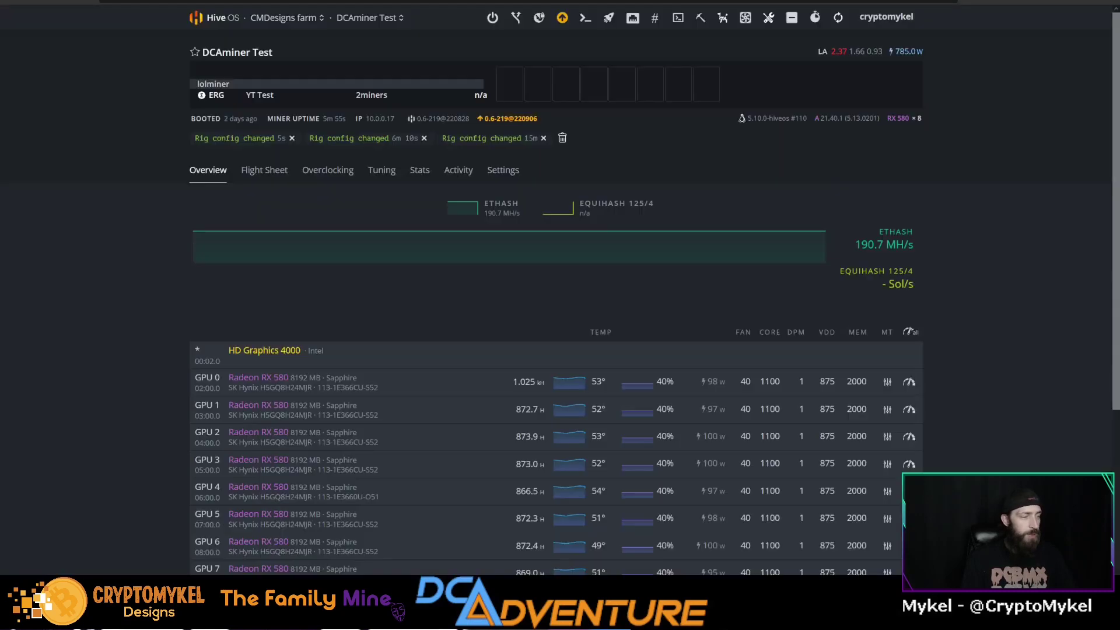
key("F5")
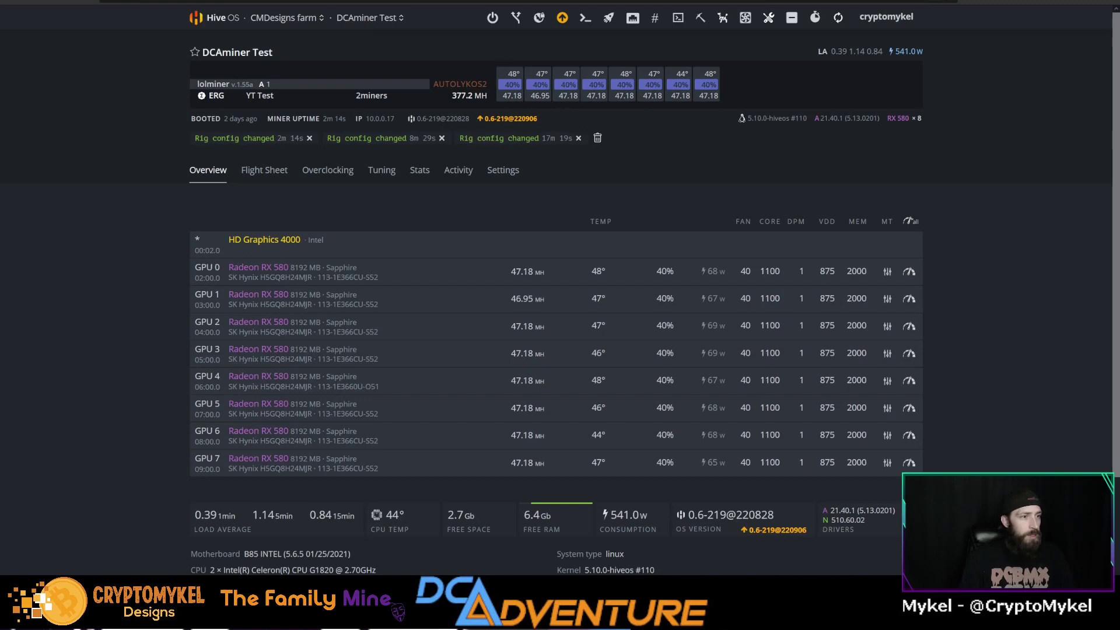
key("ctrl+Tab")
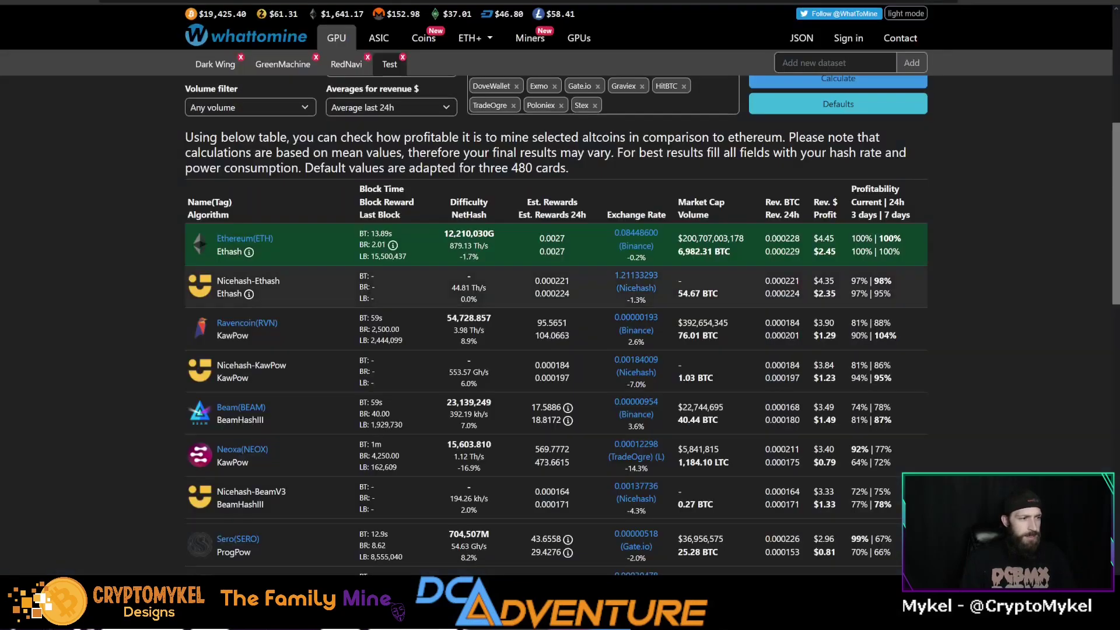
scroll(356, 273, "up", 5)
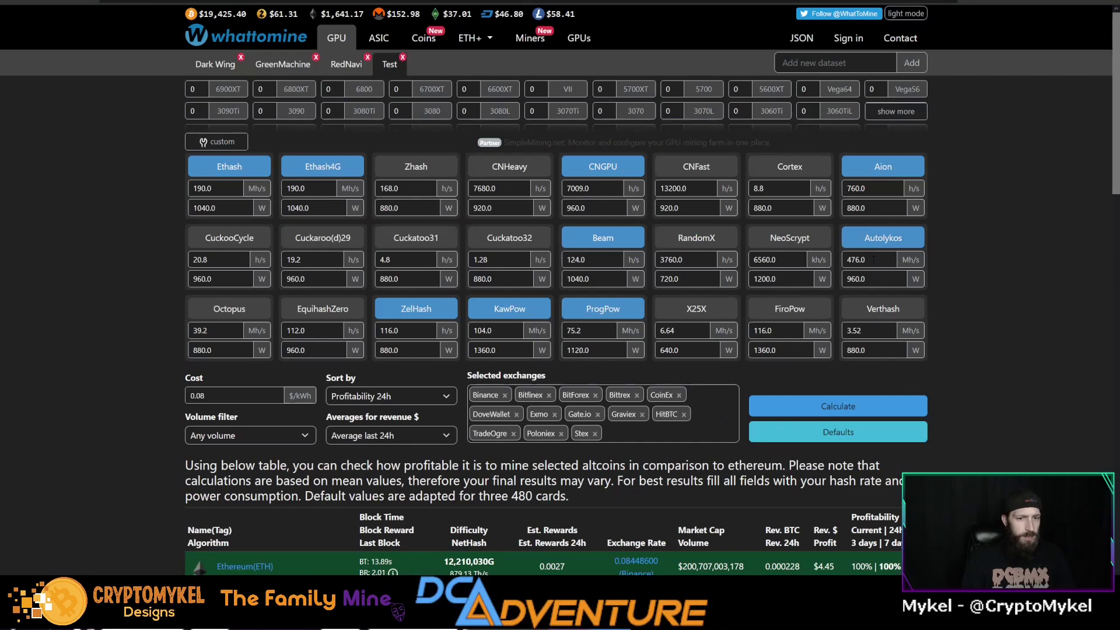
Examine the per-card Autolykos V2 speeds and power in the lolMiner console alongside the Hive OS overview.
key("ctrl+Tab")
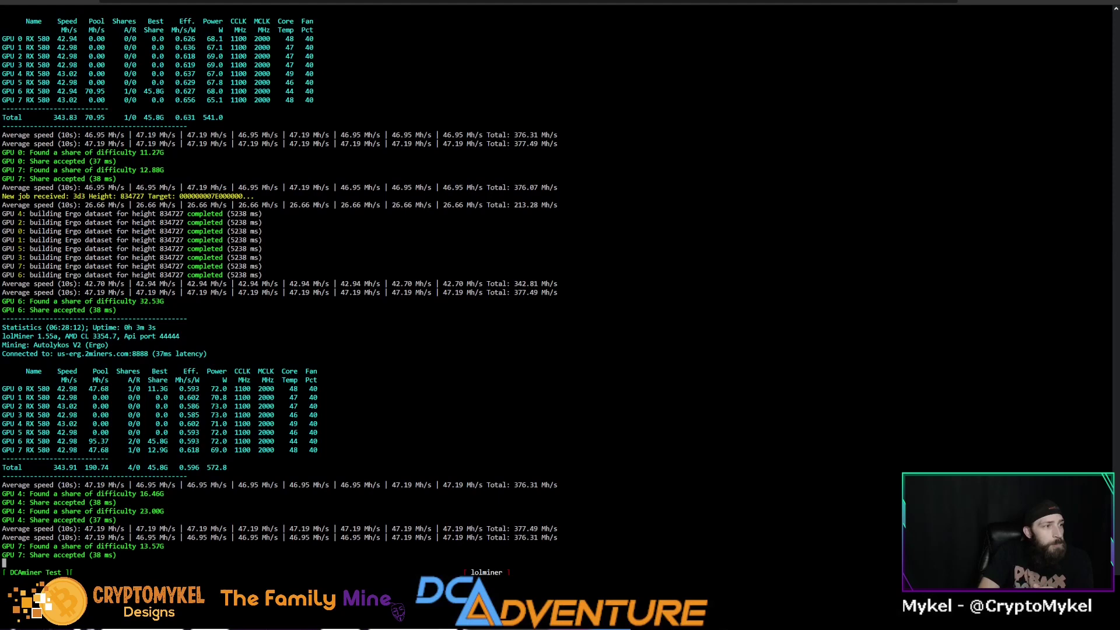
key("alt+Tab")
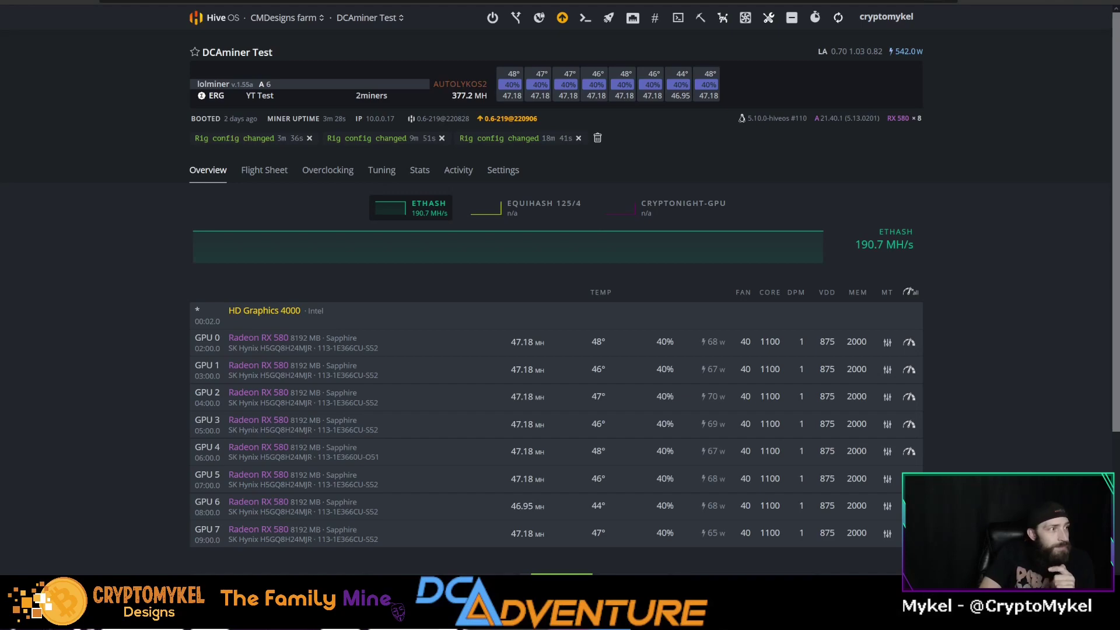
key("alt+Tab")
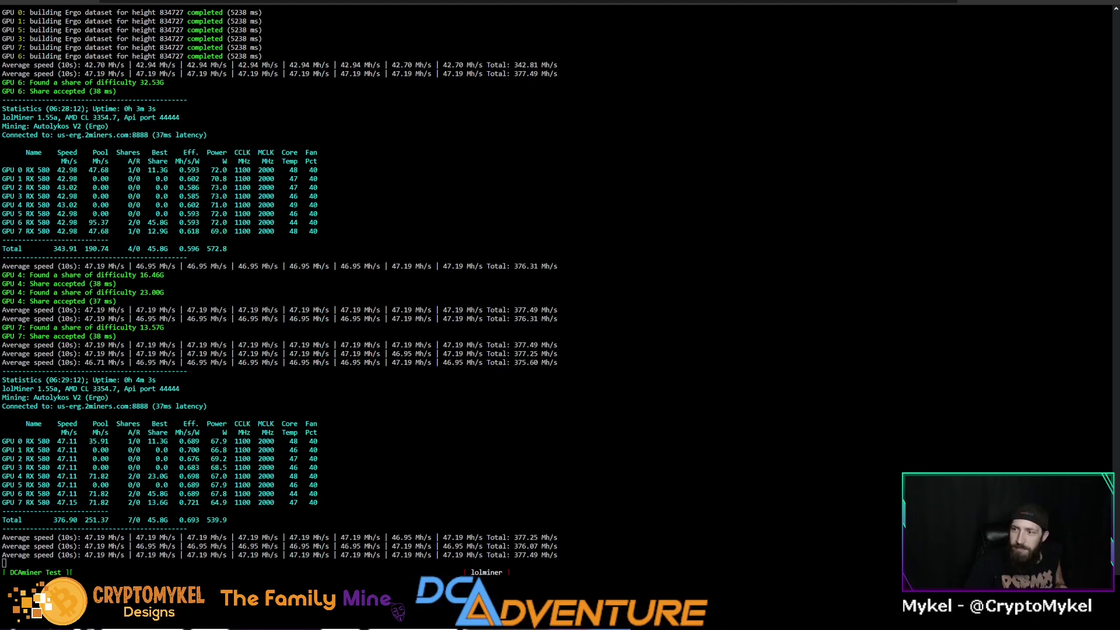
In Hive OS, set the default overclock's core state to 3 for all eight RX 580 cards and apply it.
key("alt+Tab")
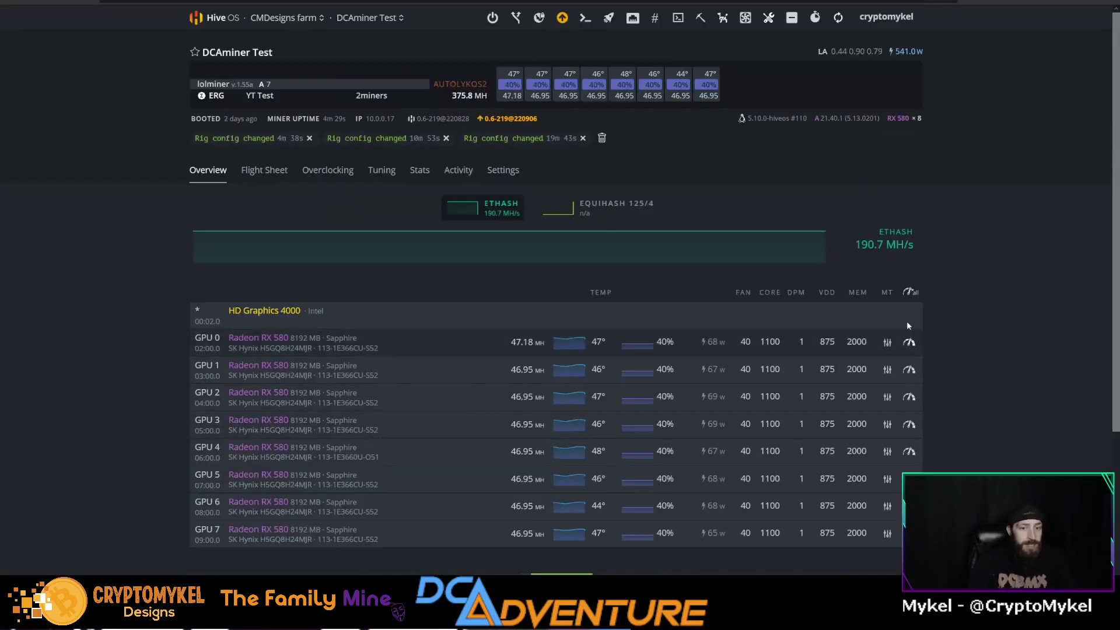
left_click(910, 292)
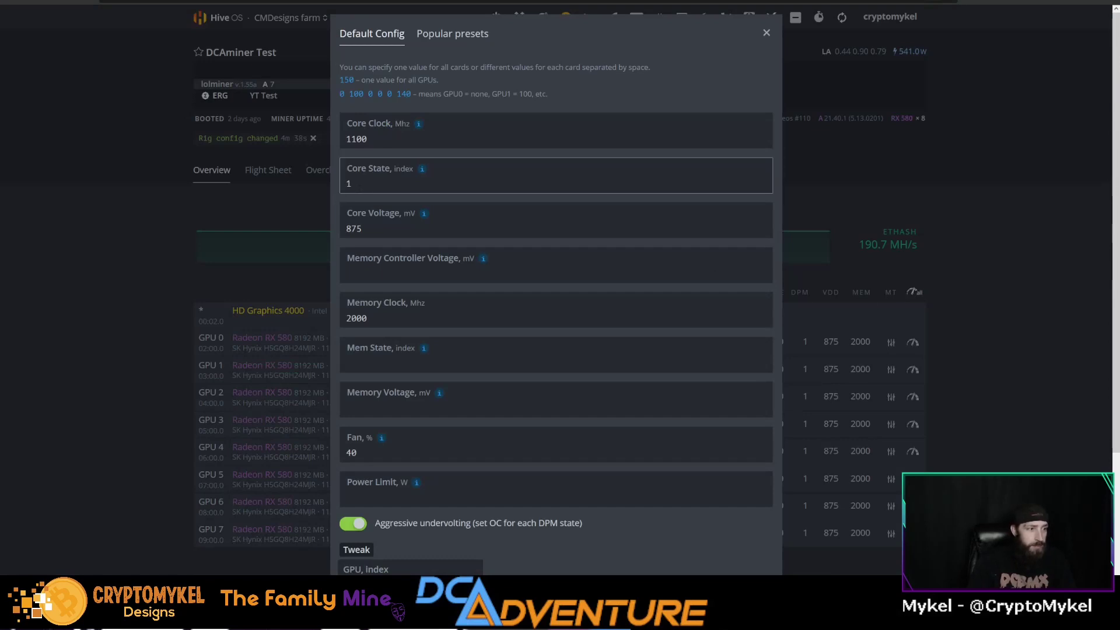
double_click(348, 184)
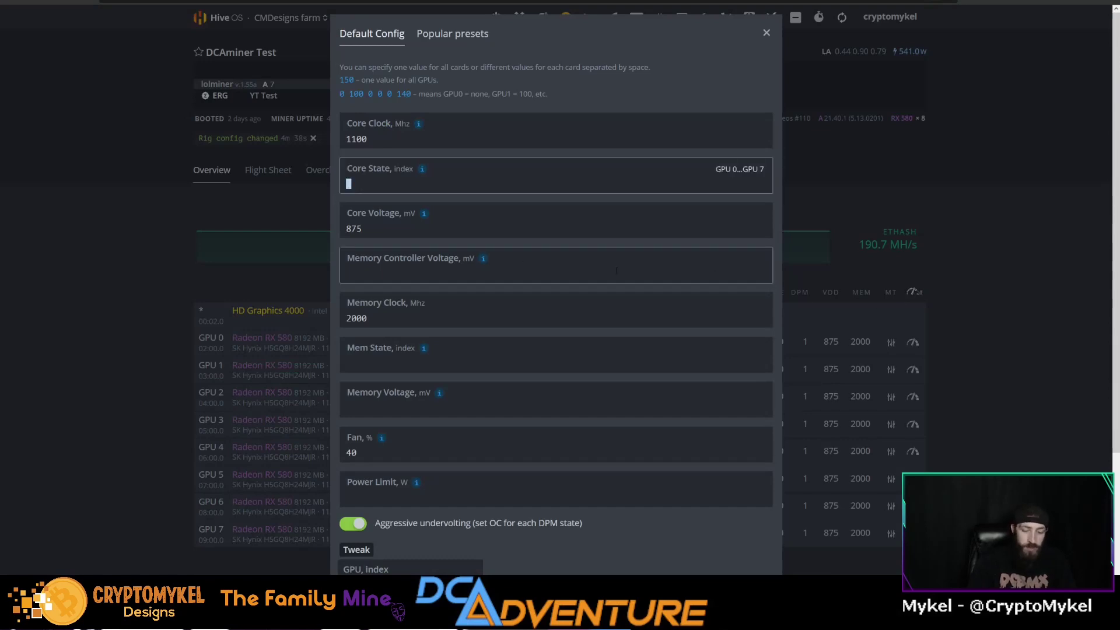
mouse_move(422, 169)
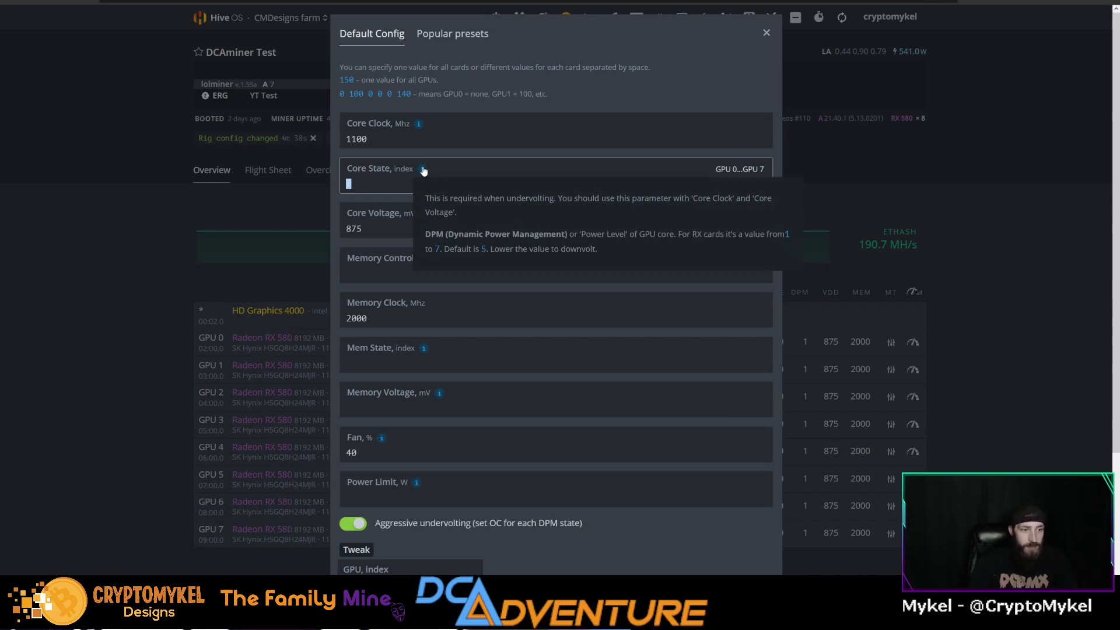
left_click(369, 182)
key("BackSpace")
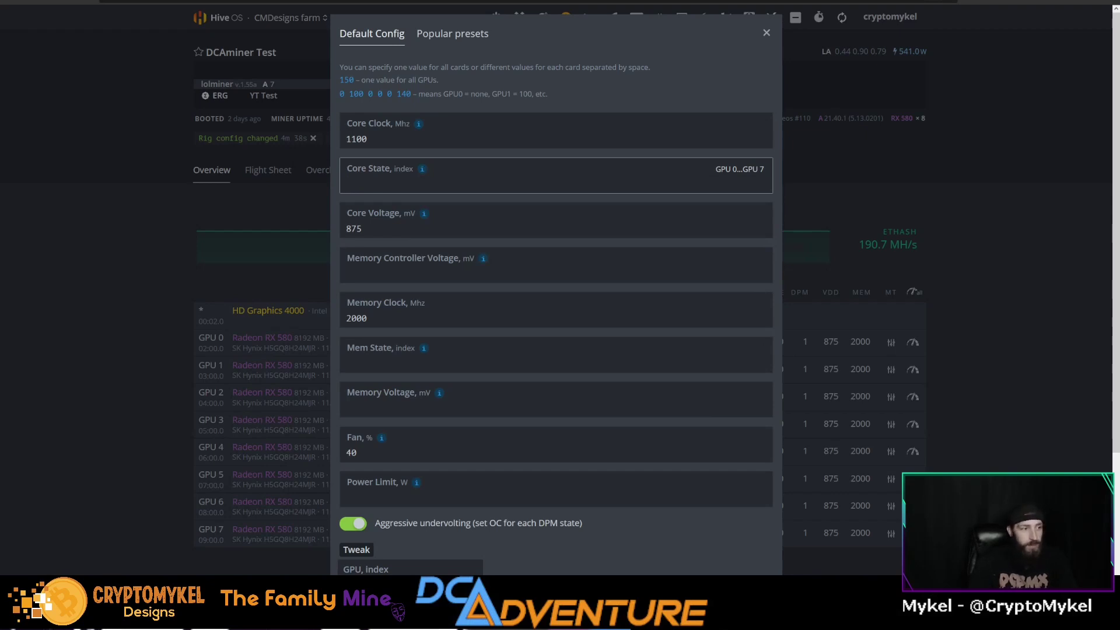
type("3")
scroll(707, 555, "down", 5)
left_click(756, 552)
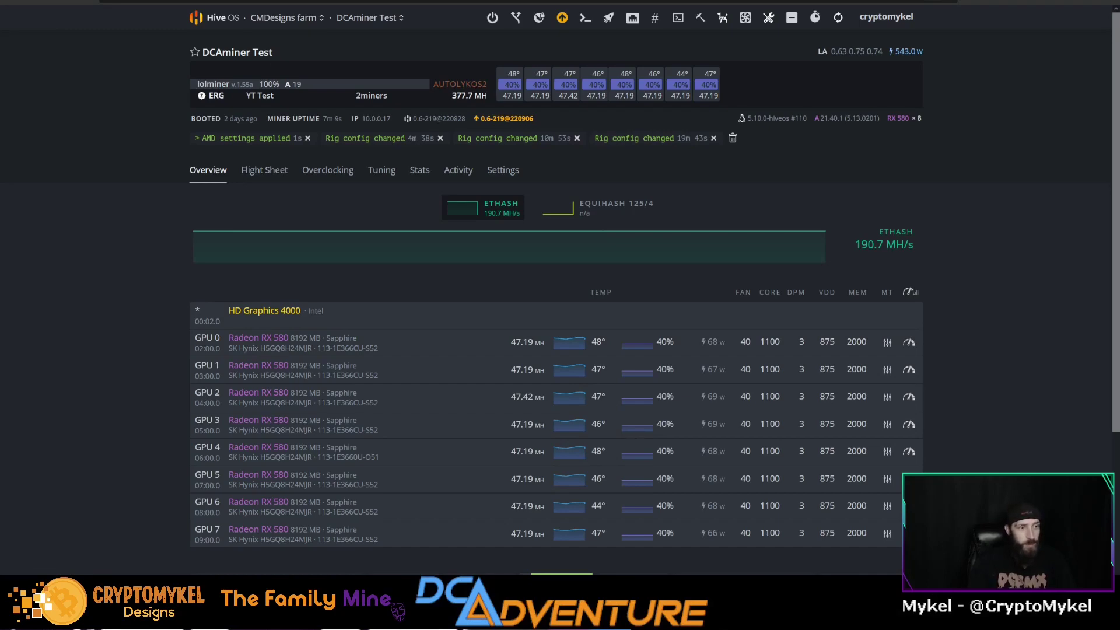
Switch to WhatToMine and compare Autolykos profitability with Ethereum and the other coins.
key("ctrl+Tab")
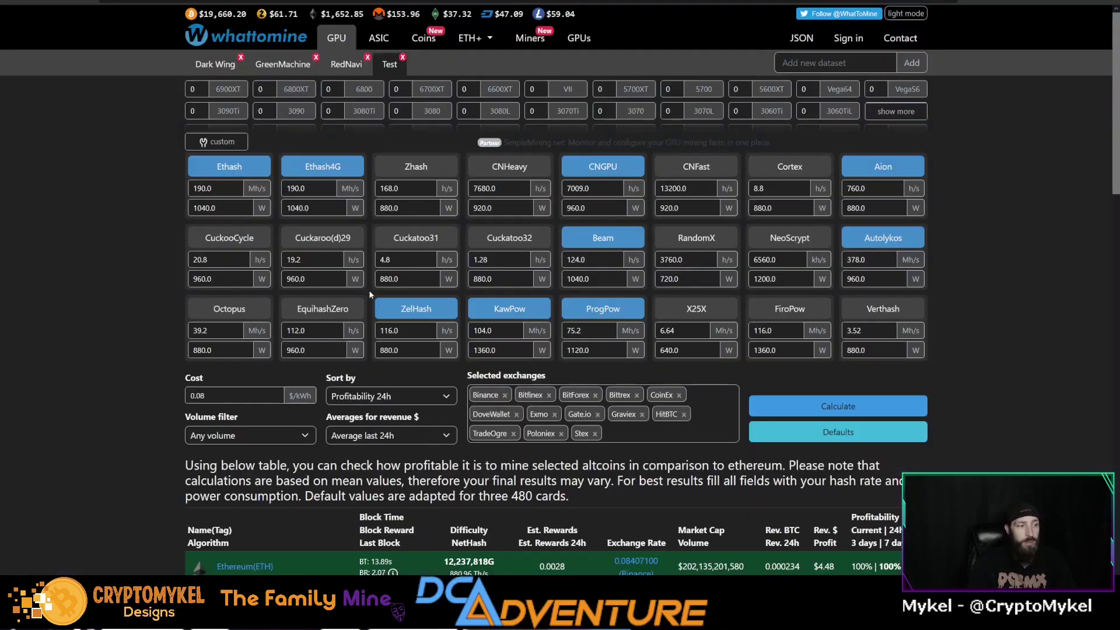
scroll(362, 292, "down", 6)
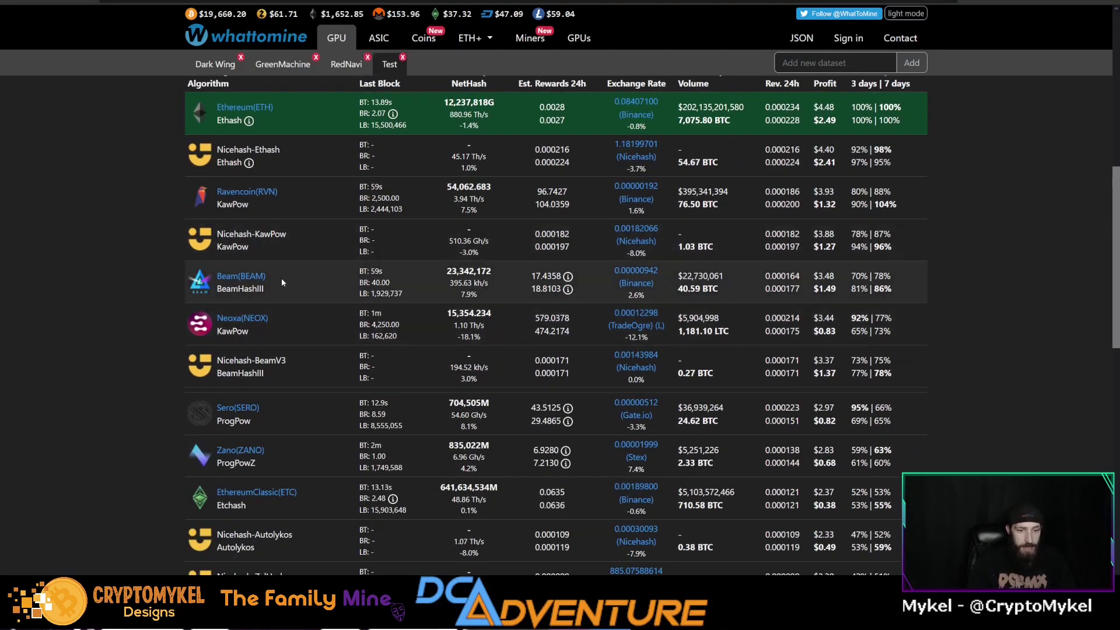
scroll(281, 278, "up", 5)
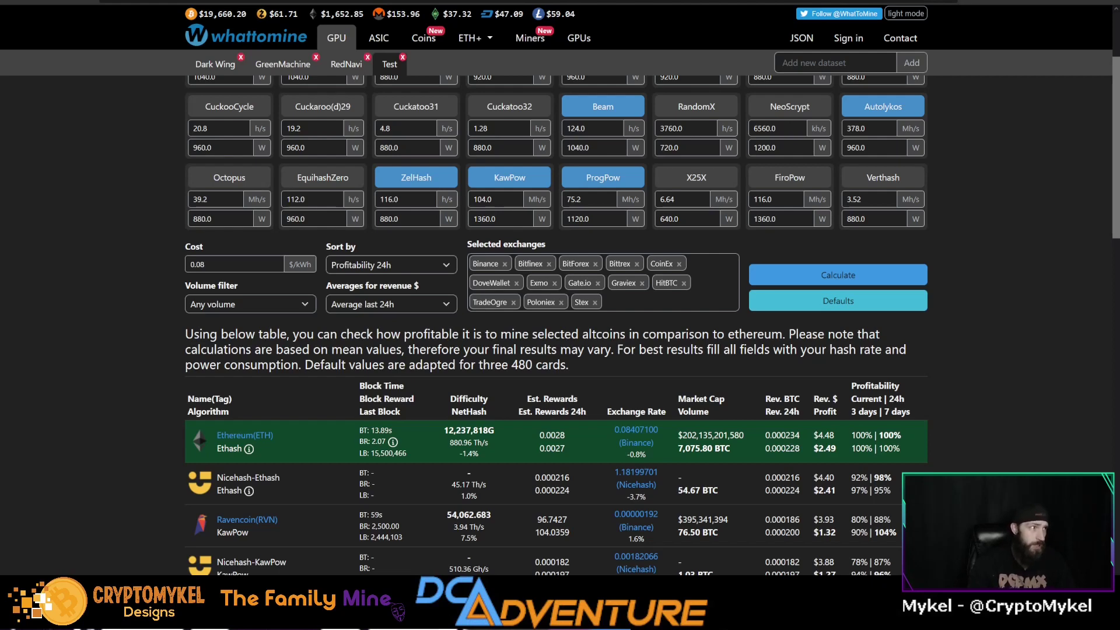
Switch to Hive OS and review GPU 0's overclock configuration, including its core voltage, then close it without changes.
key("alt+Tab")
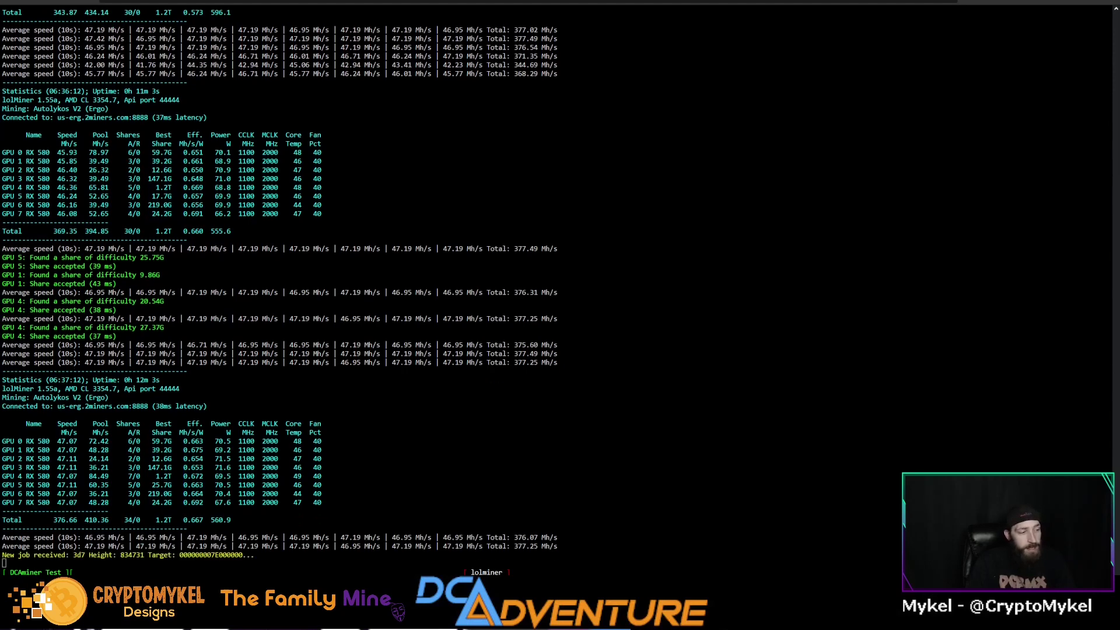
key("alt+Tab")
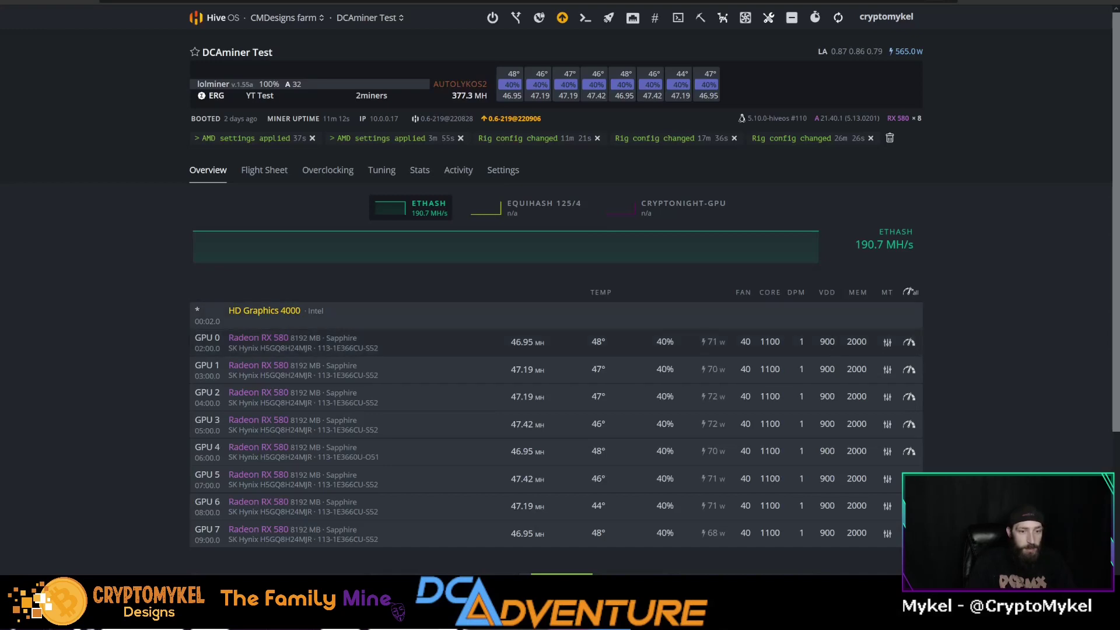
left_click(909, 342)
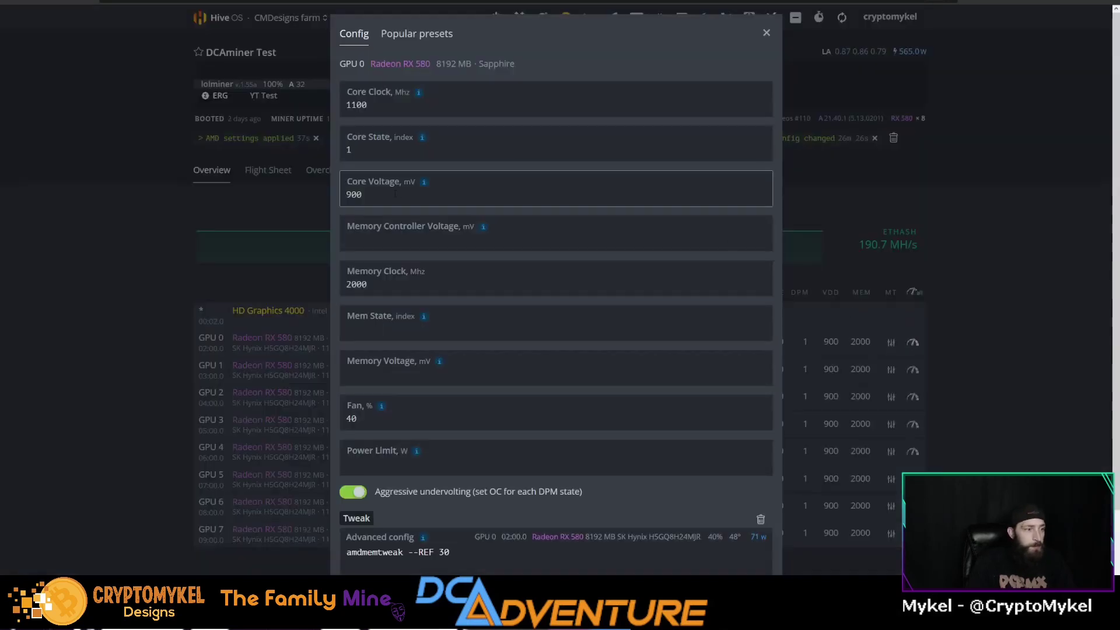
left_click_drag(364, 195, 346, 195)
left_click(993, 267)
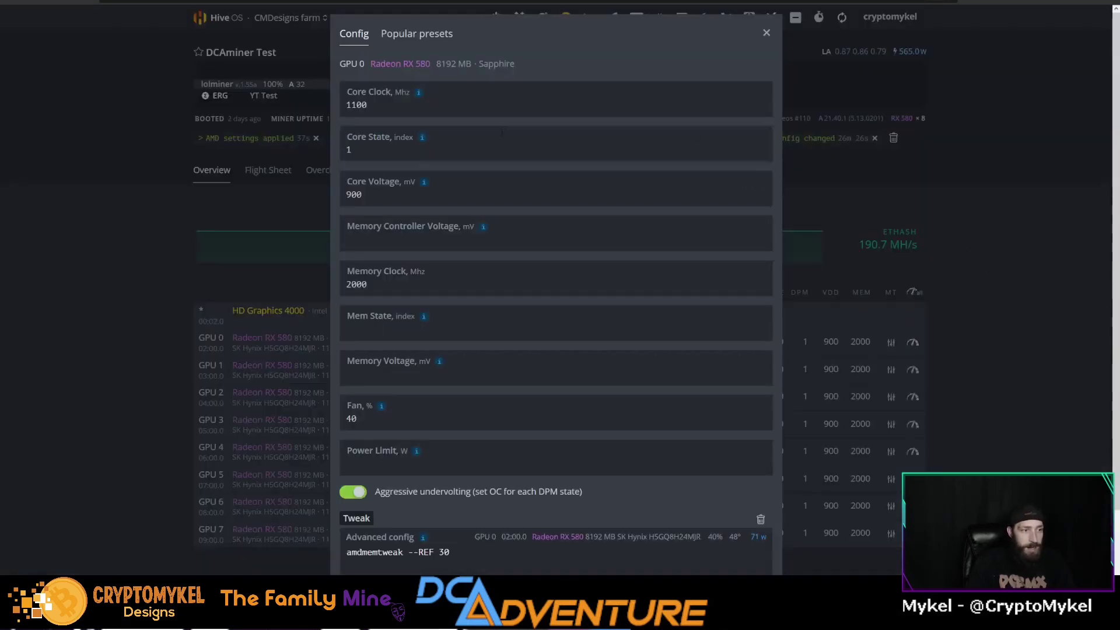
mouse_move(425, 183)
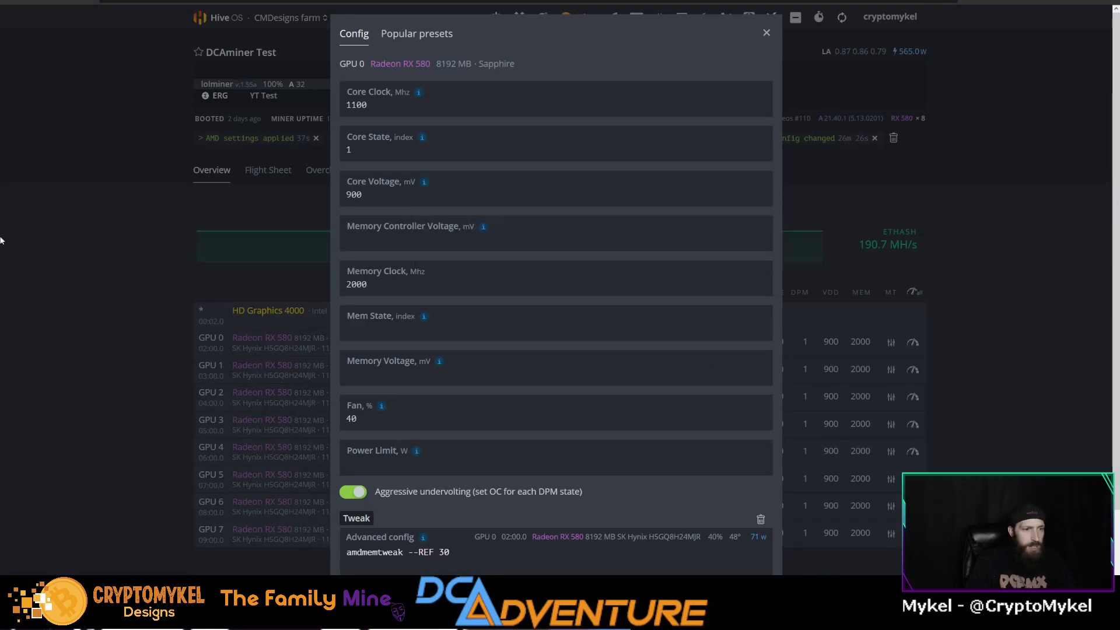
left_click(801, 38)
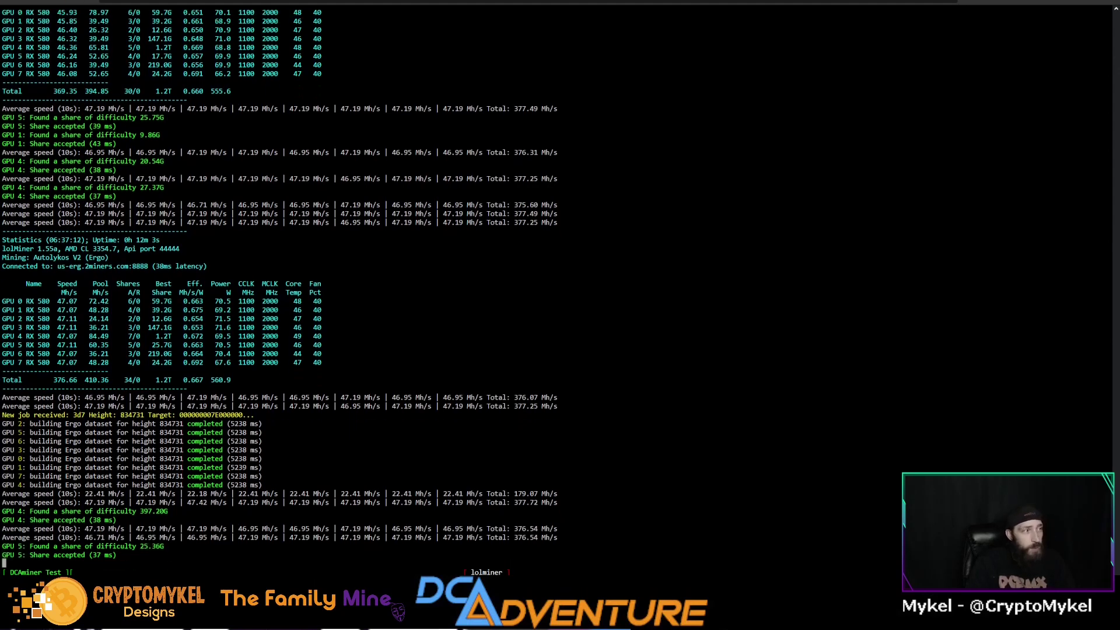
Switch to WhatToMine and compare the revenue and profit of Ravencoin and Beam with Ethereum.
key("alt+Tab")
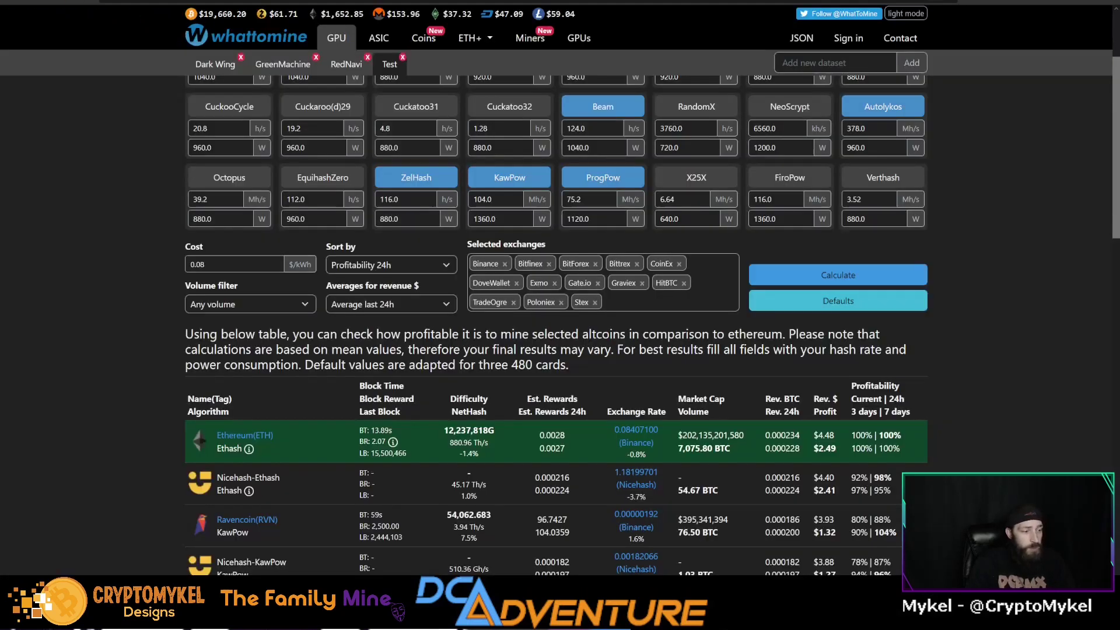
scroll(337, 482, "down", 1)
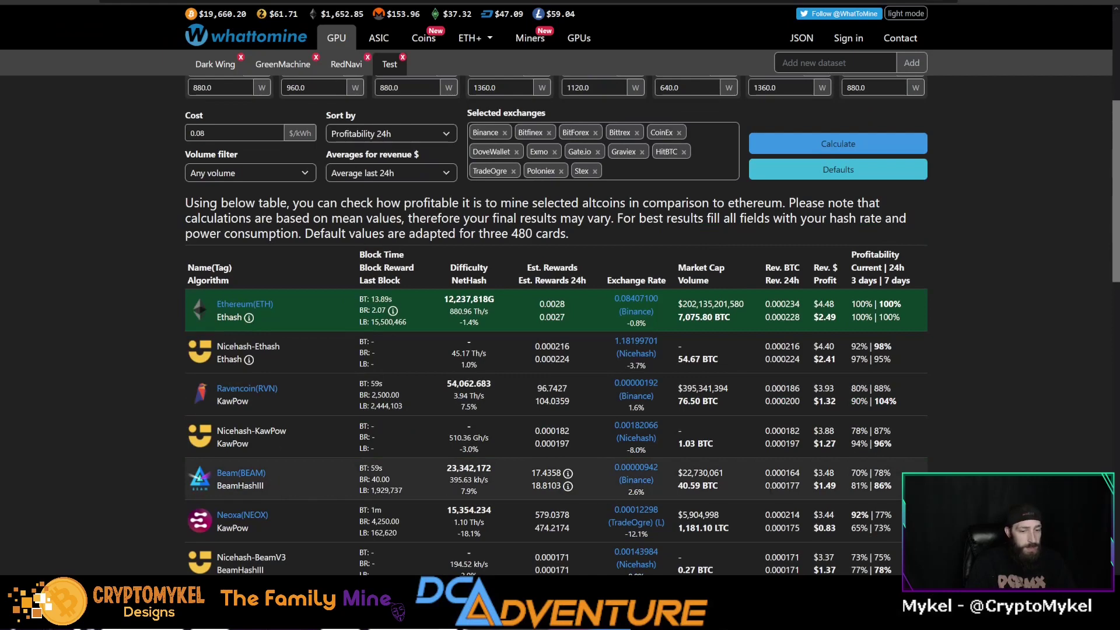
scroll(773, 449, "up", 1)
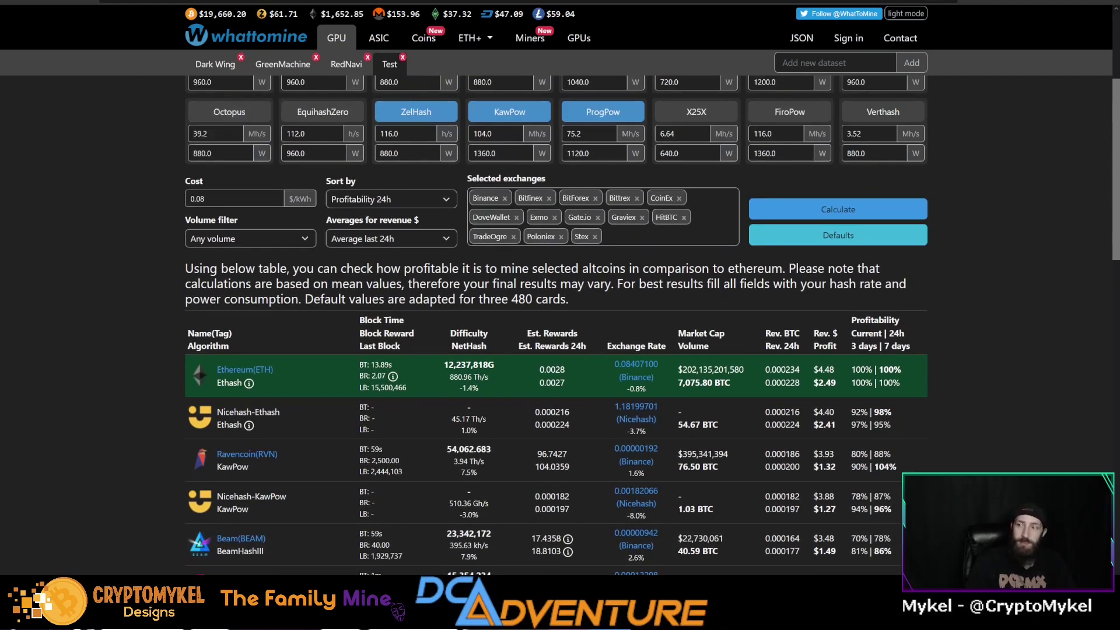
Check the BeamHash III speeds in the lolMiner console, then recalculate the coin profitability in WhatToMine.
key("alt+Tab")
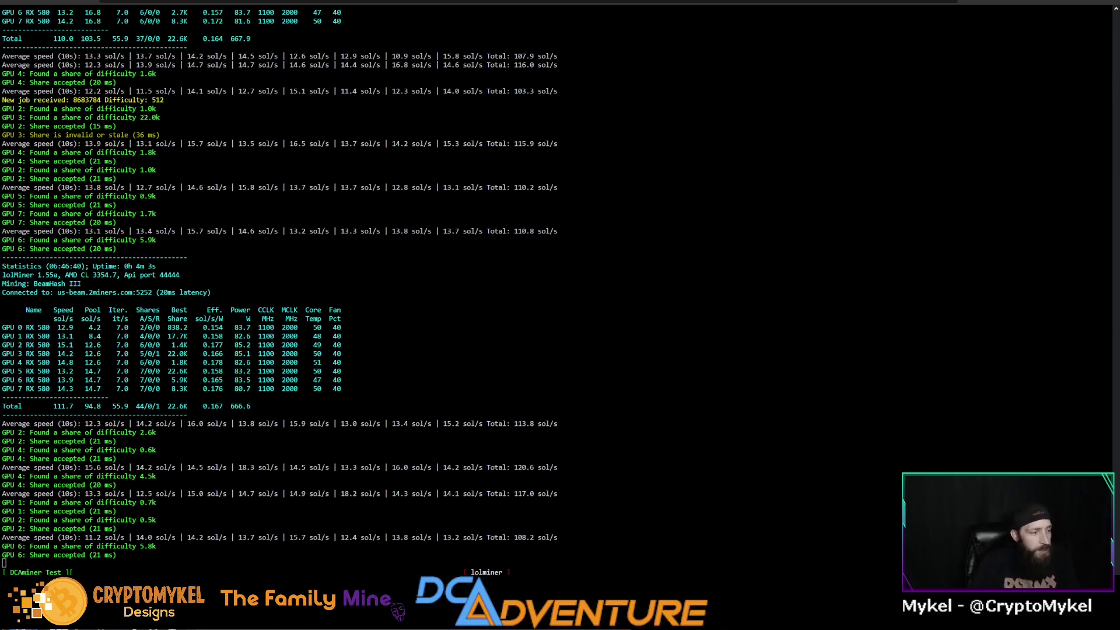
key("alt+Tab")
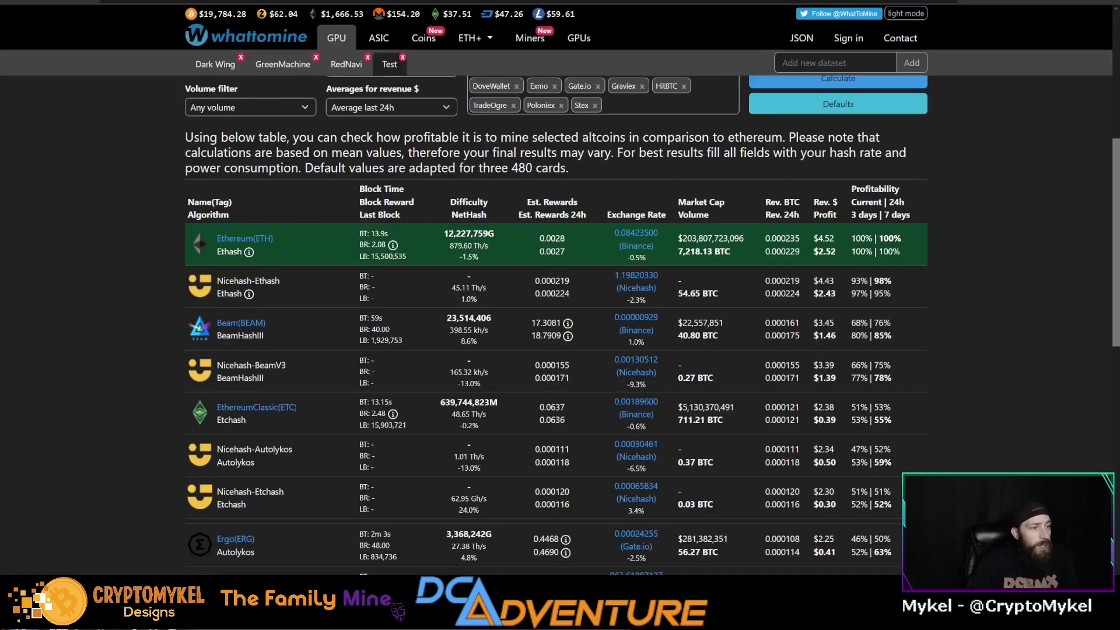
scroll(554, 327, "up", 5)
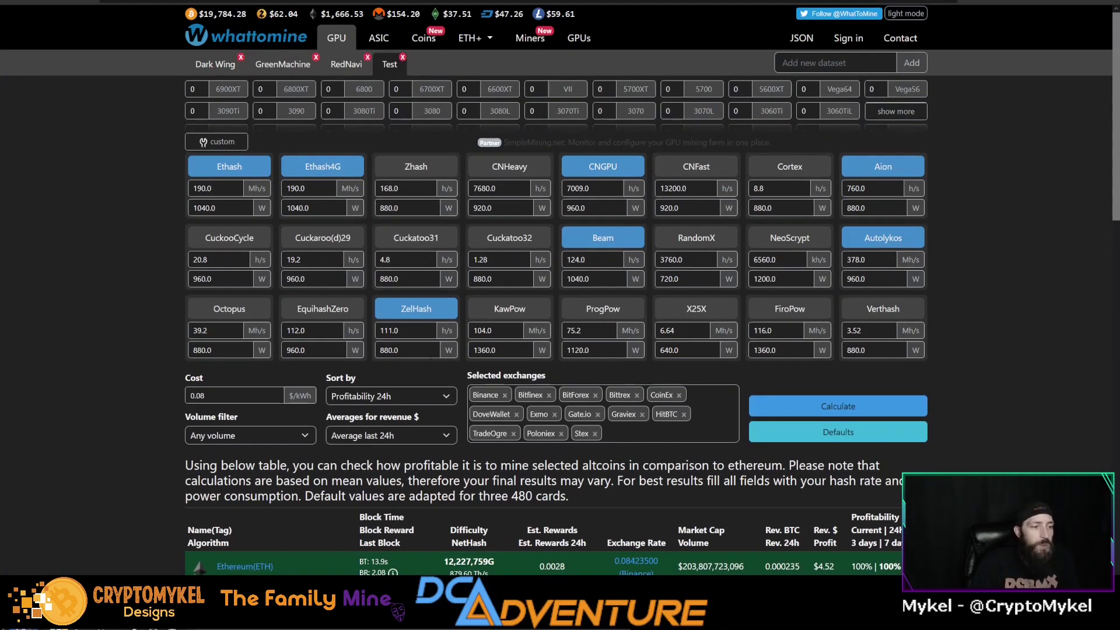
left_click(869, 407)
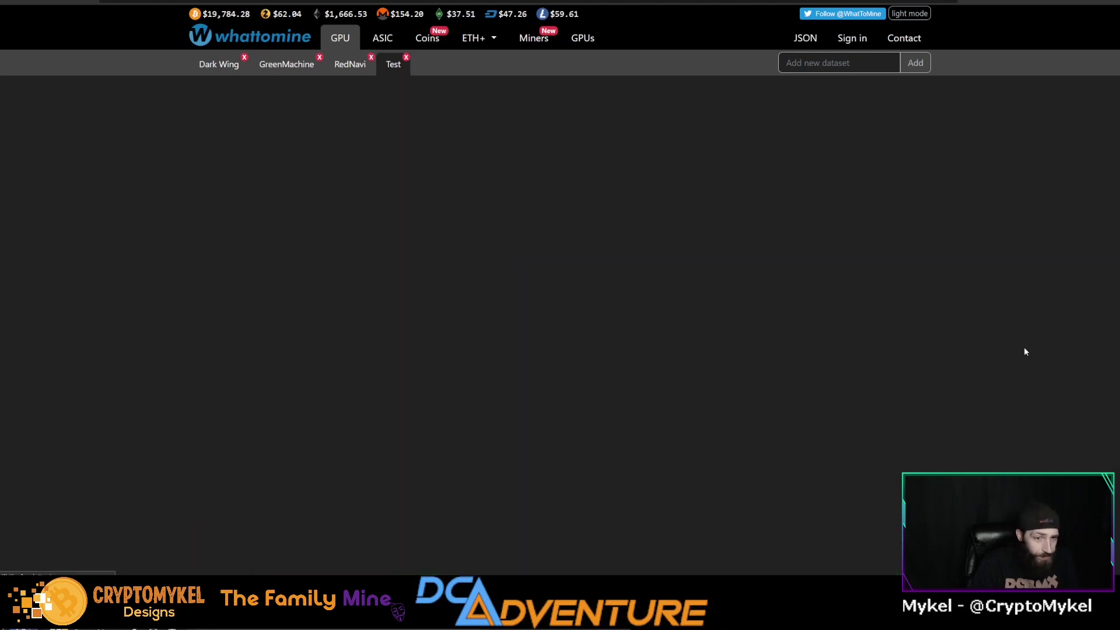
scroll(1026, 351, "down", 5)
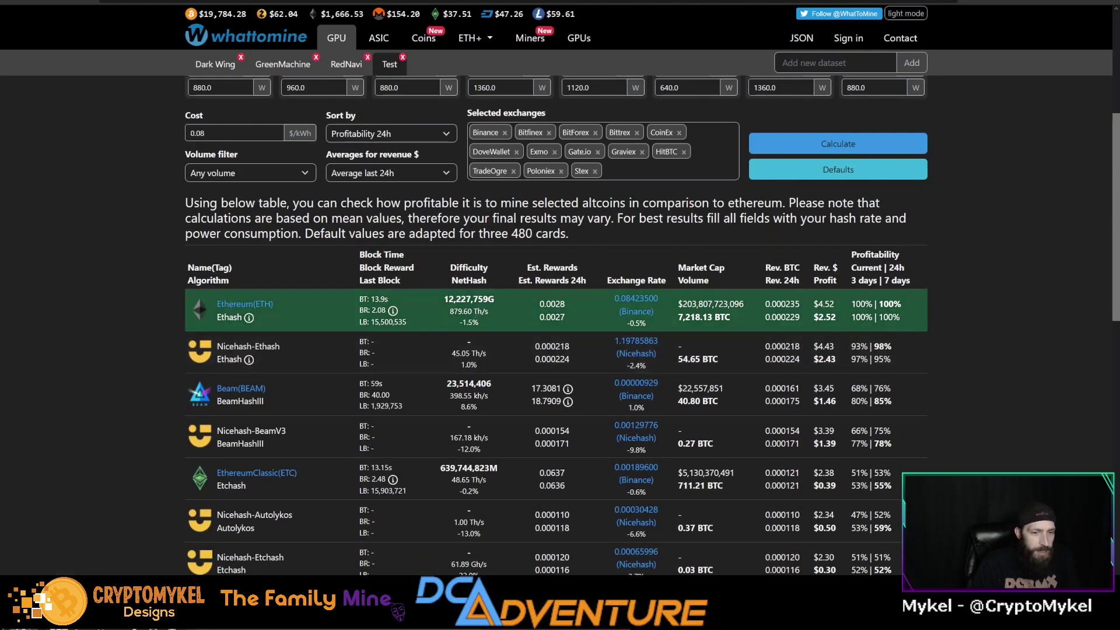
Compare the daily dollar revenue of Ethereum, Nicehash-Ethash, Beam and Ethereum Classic in the profitability table.
double_click(824, 304)
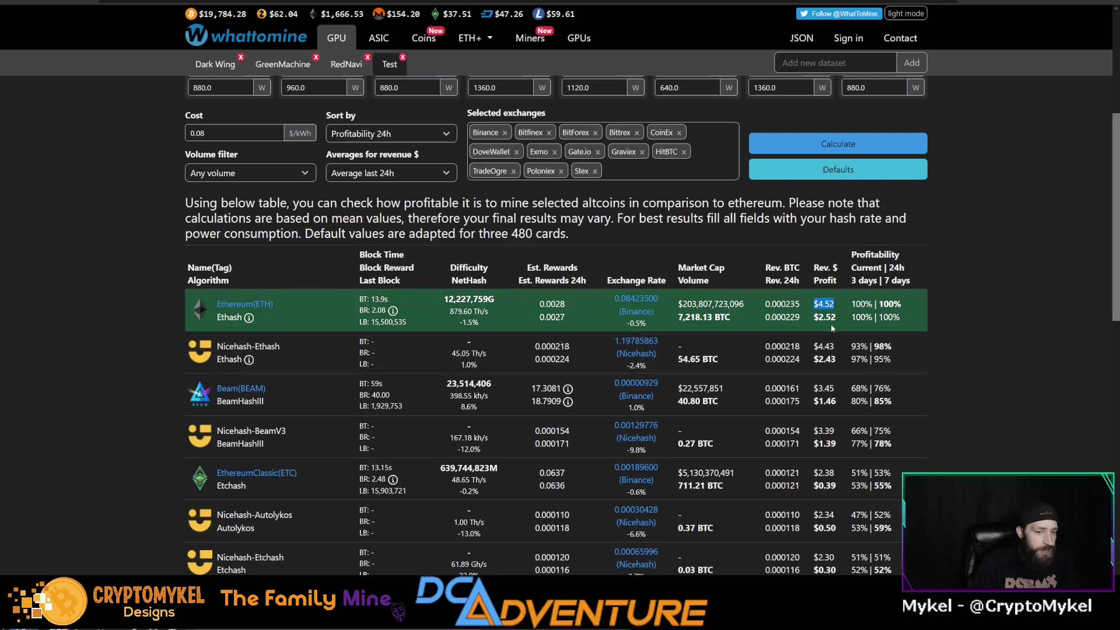
left_click_drag(818, 345, 835, 347)
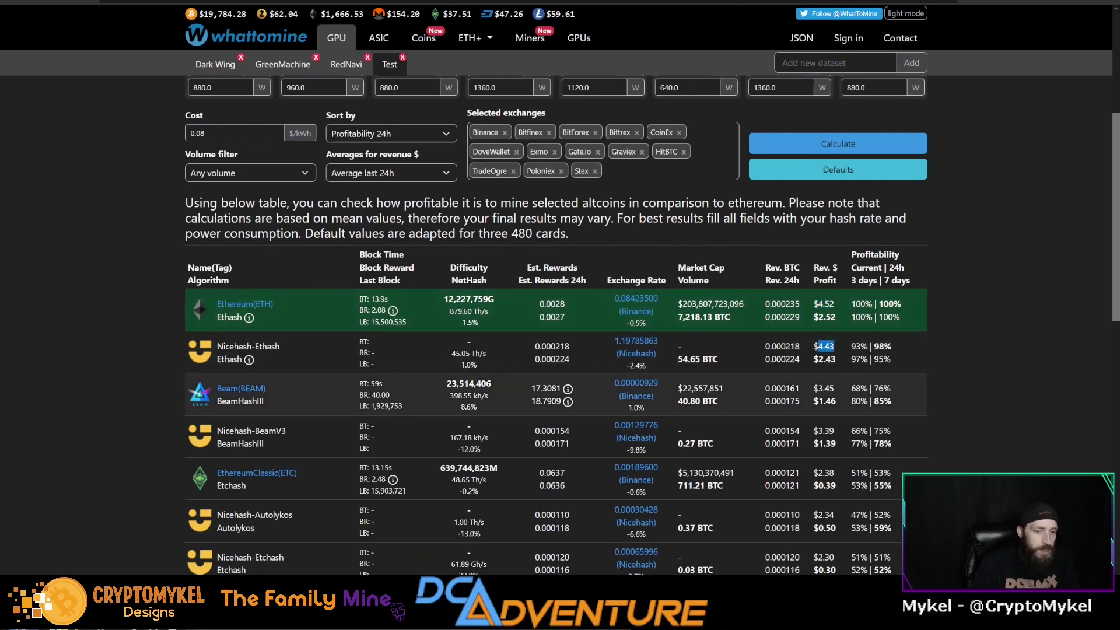
left_click_drag(818, 388, 835, 388)
scroll(843, 396, "down", 1)
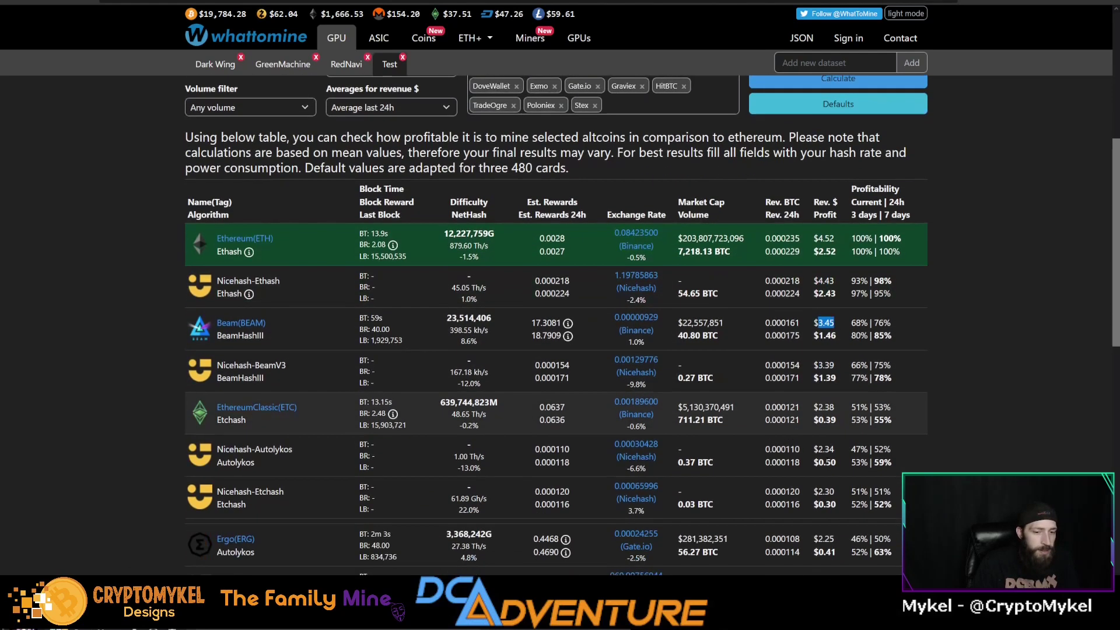
scroll(840, 350, "down", 1)
left_click_drag(818, 342, 835, 342)
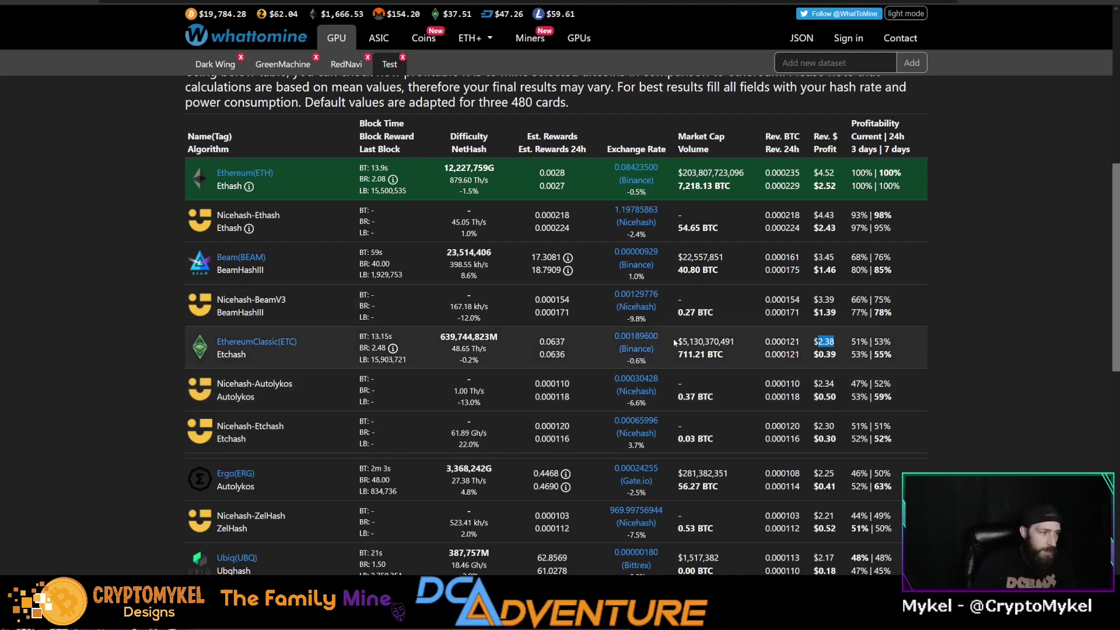
left_click_drag(840, 143, 847, 571)
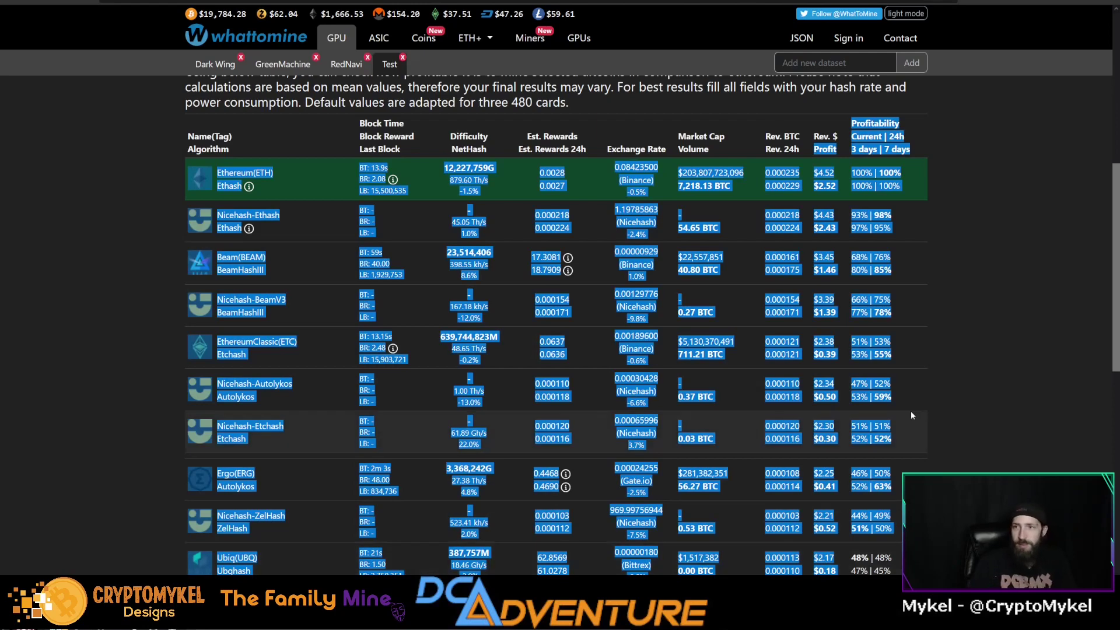
left_click(809, 334)
Examine the lower-ranked coins, including Flux, Ryo and Conceal, and return to the algorithm hashrate settings.
scroll(809, 333, "down", 8)
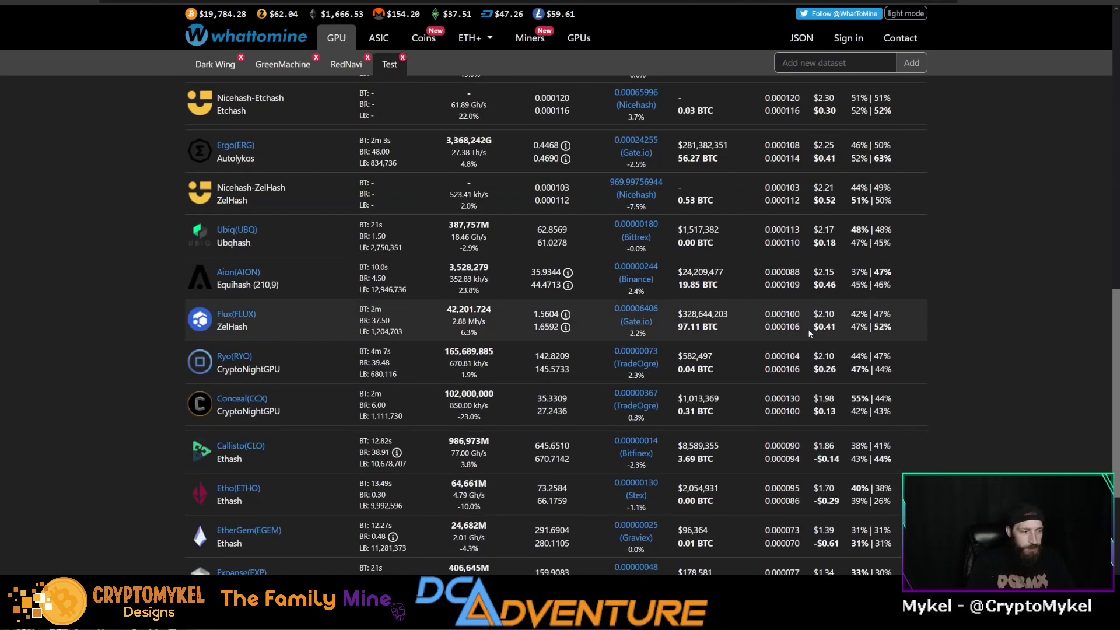
left_click_drag(241, 196, 339, 286)
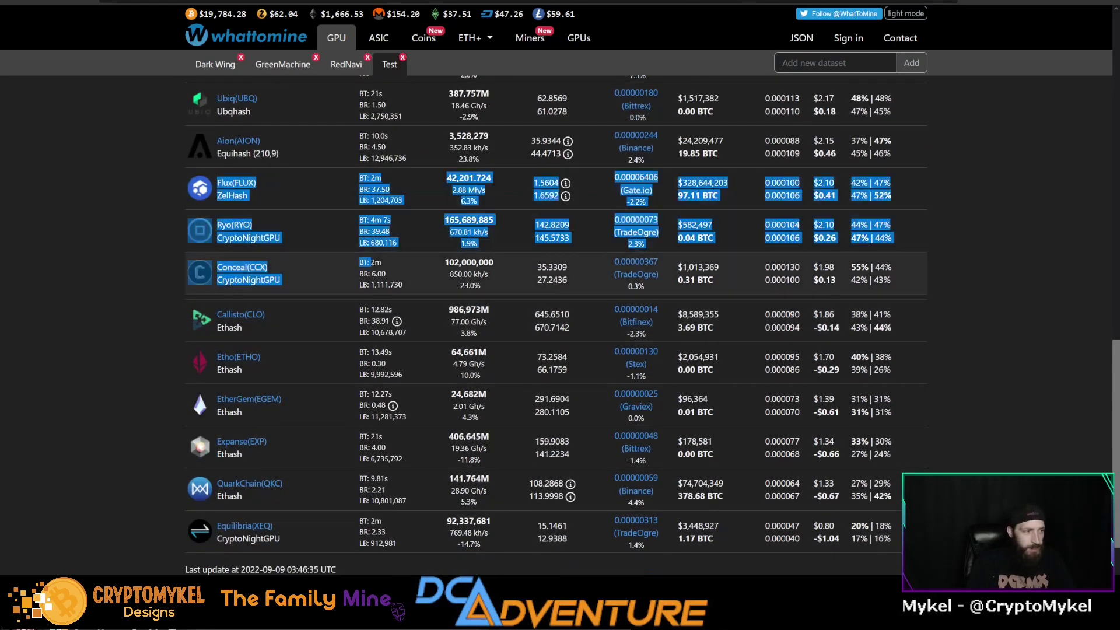
left_click(339, 286)
scroll(124, 345, "down", 1)
scroll(125, 349, "down", 1)
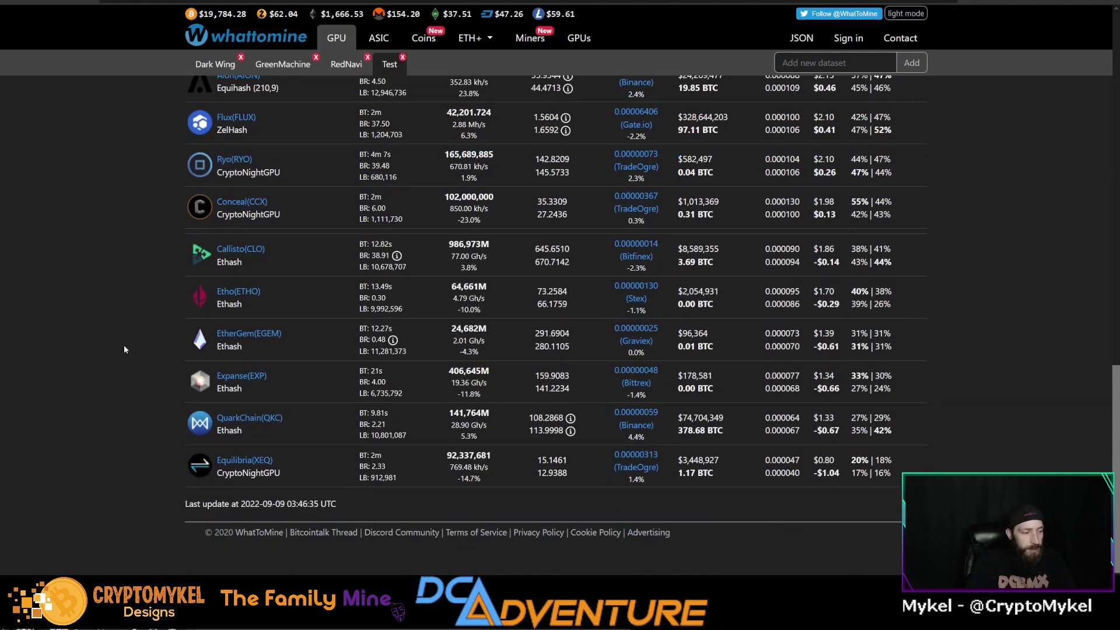
scroll(124, 349, "up", 5)
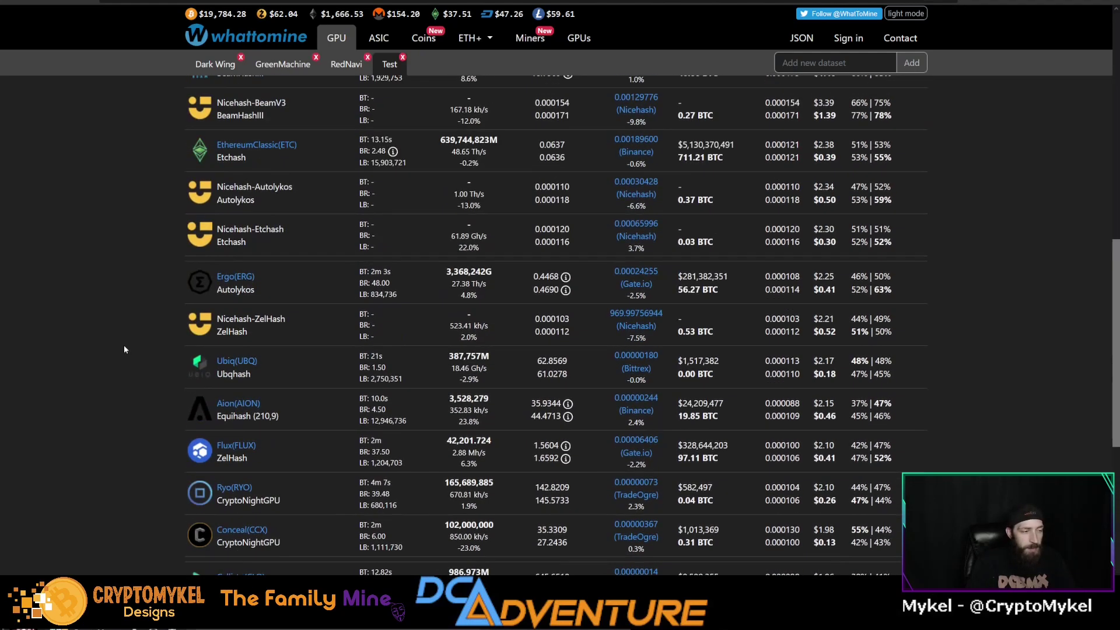
scroll(125, 349, "up", 4)
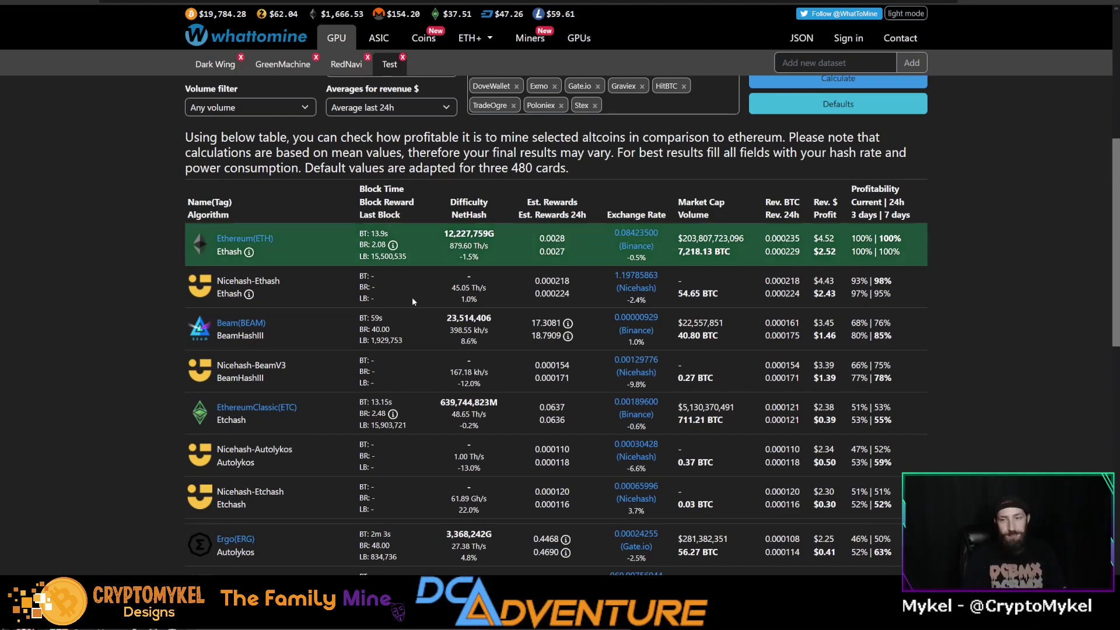
scroll(963, 169, "up", 5)
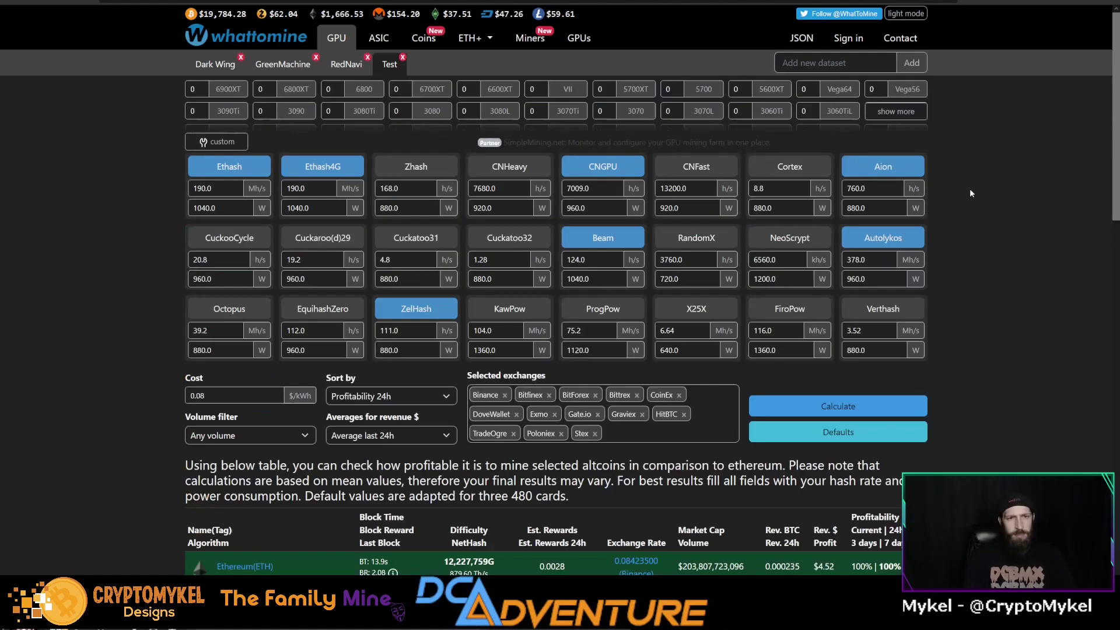